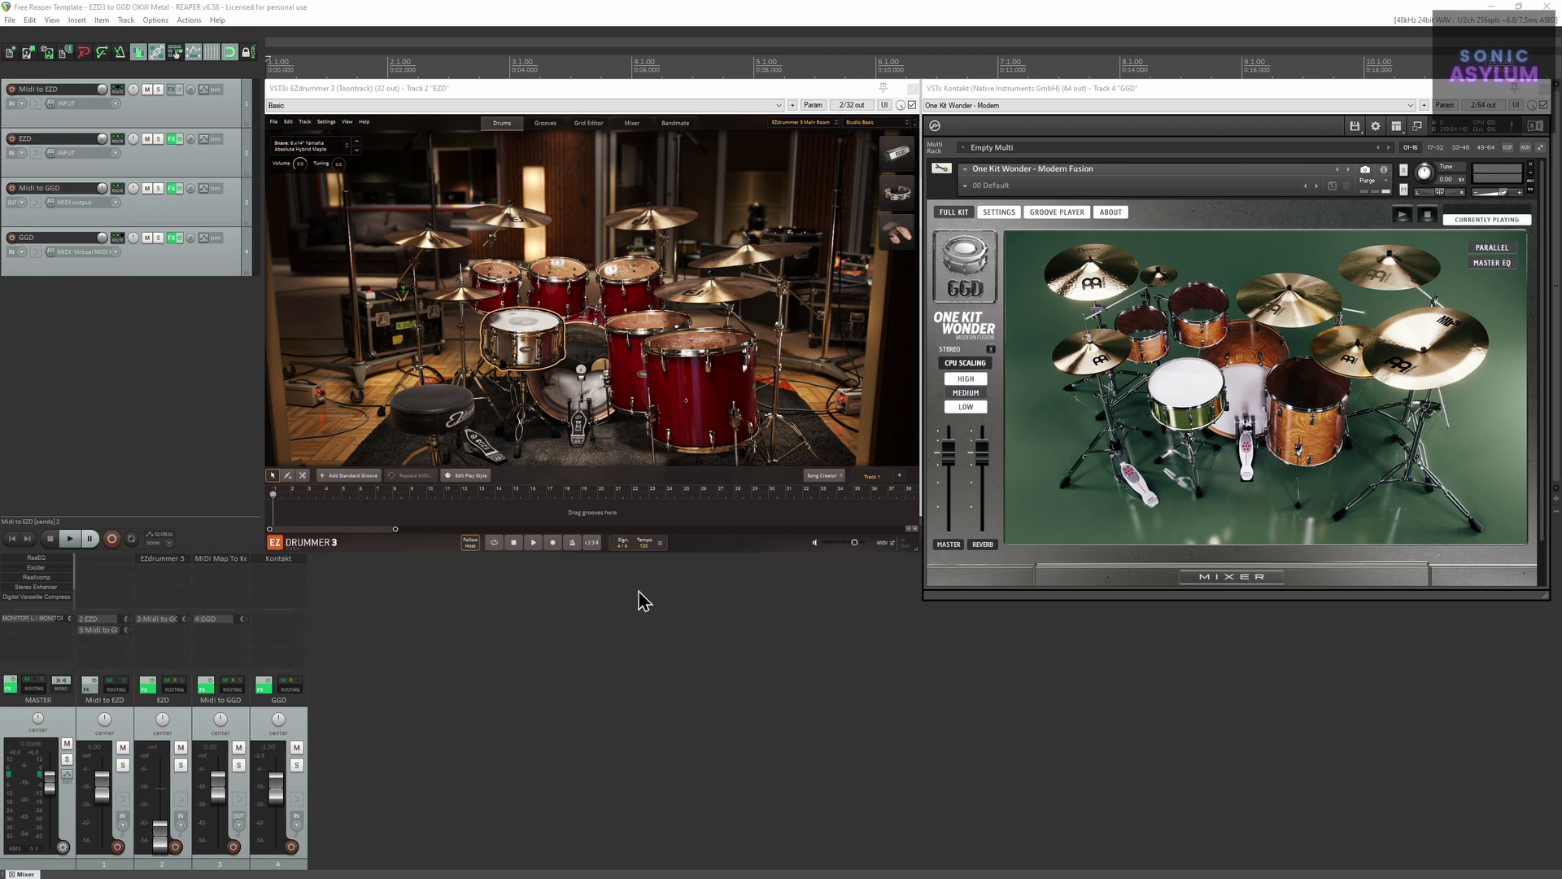
Step: Hit the snare, rack toms 1 and 3, floor tom, hi-hat, 19" and 20" crashes, and kick to confirm GGD output
click(551, 335)
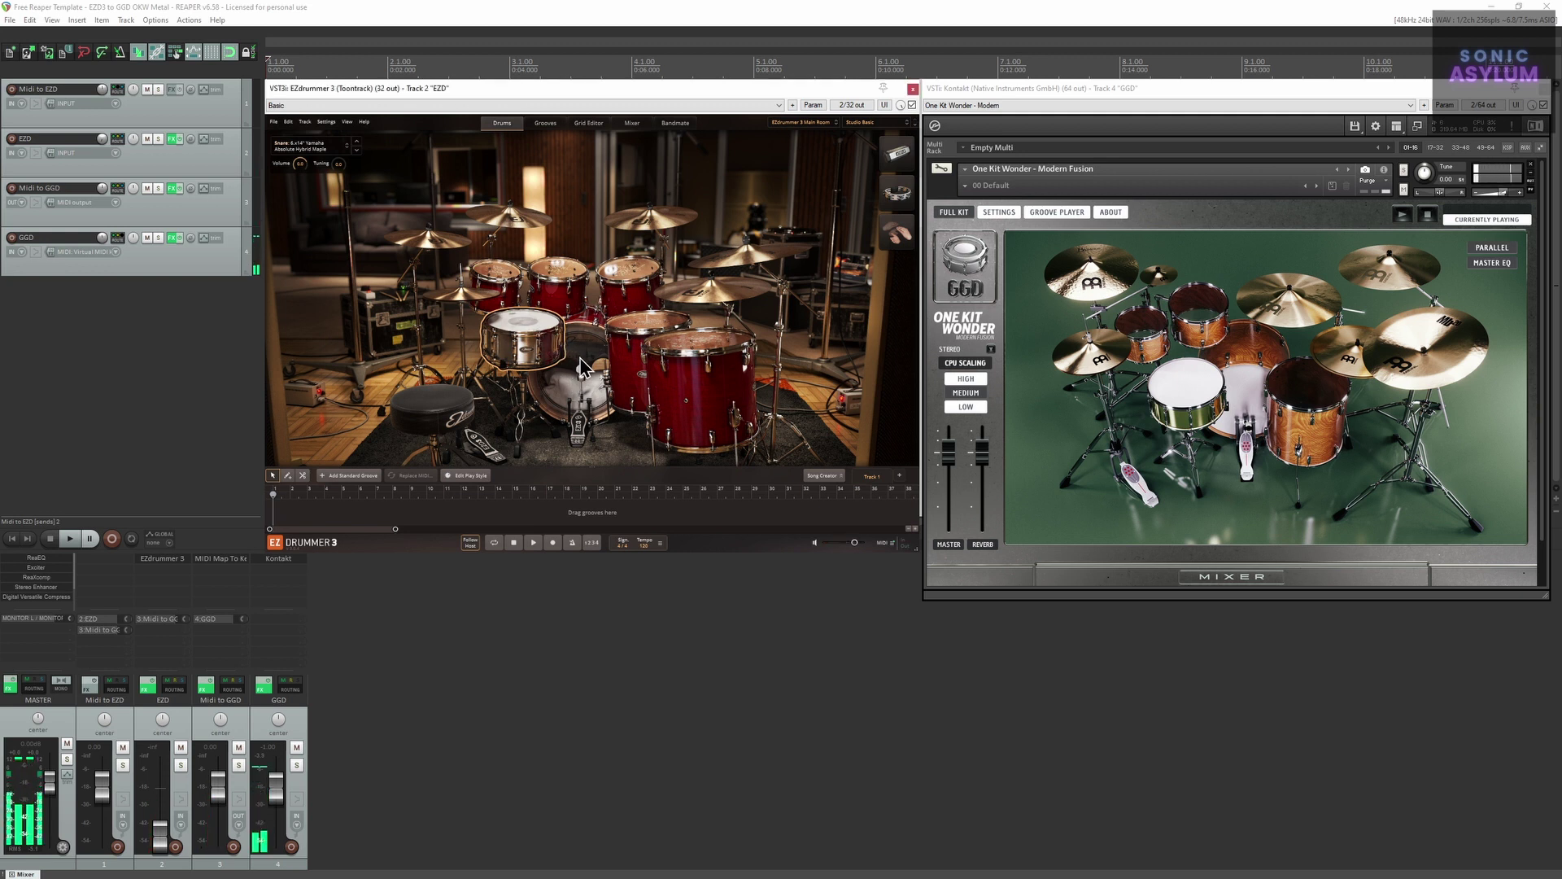
click(506, 279)
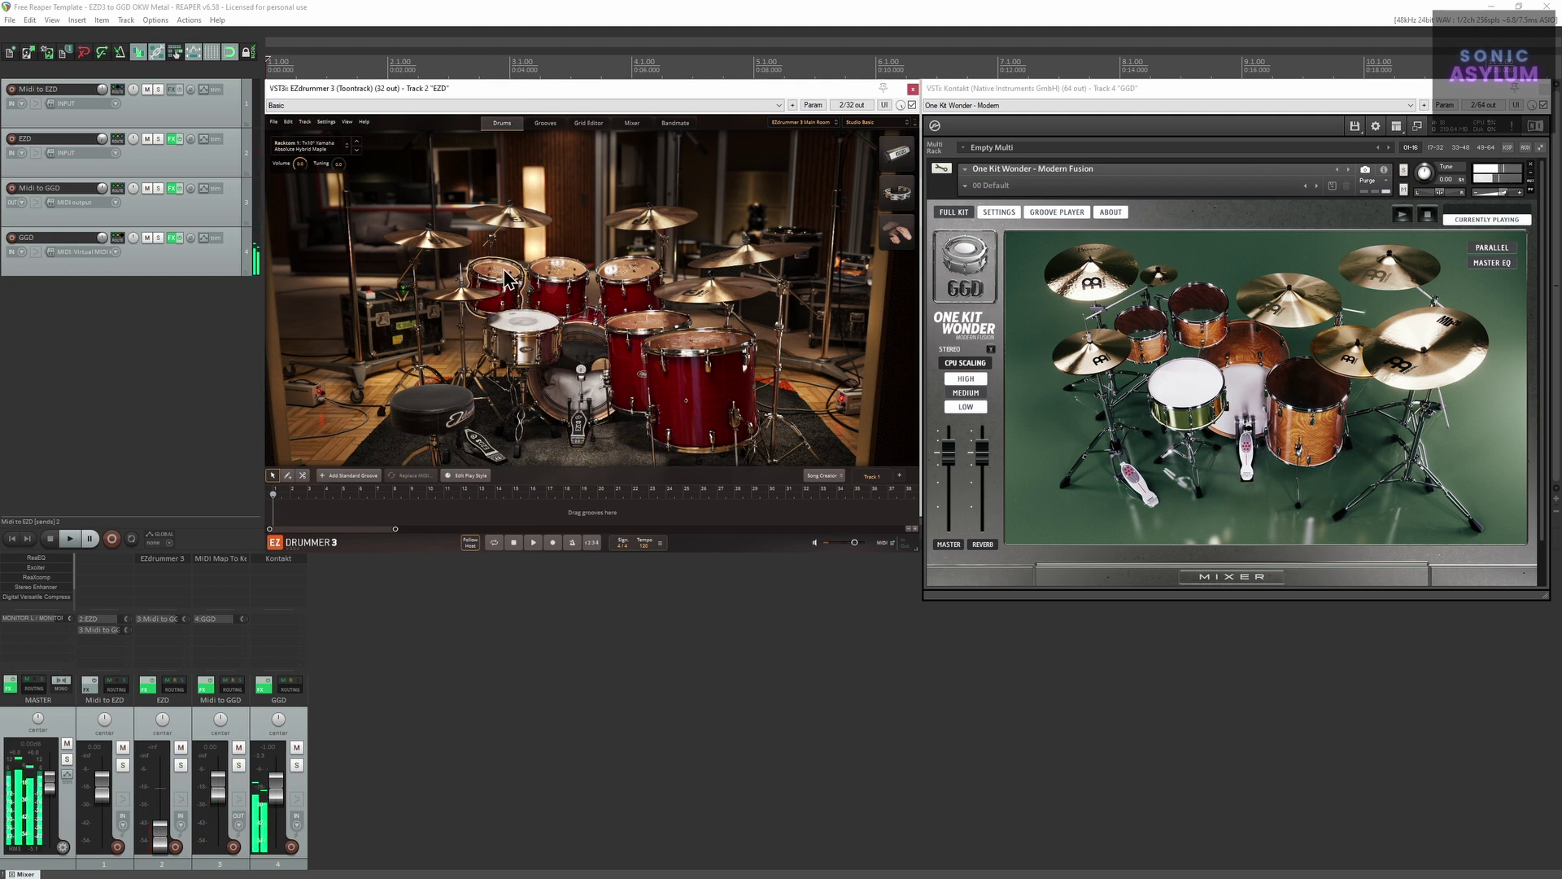
click(632, 276)
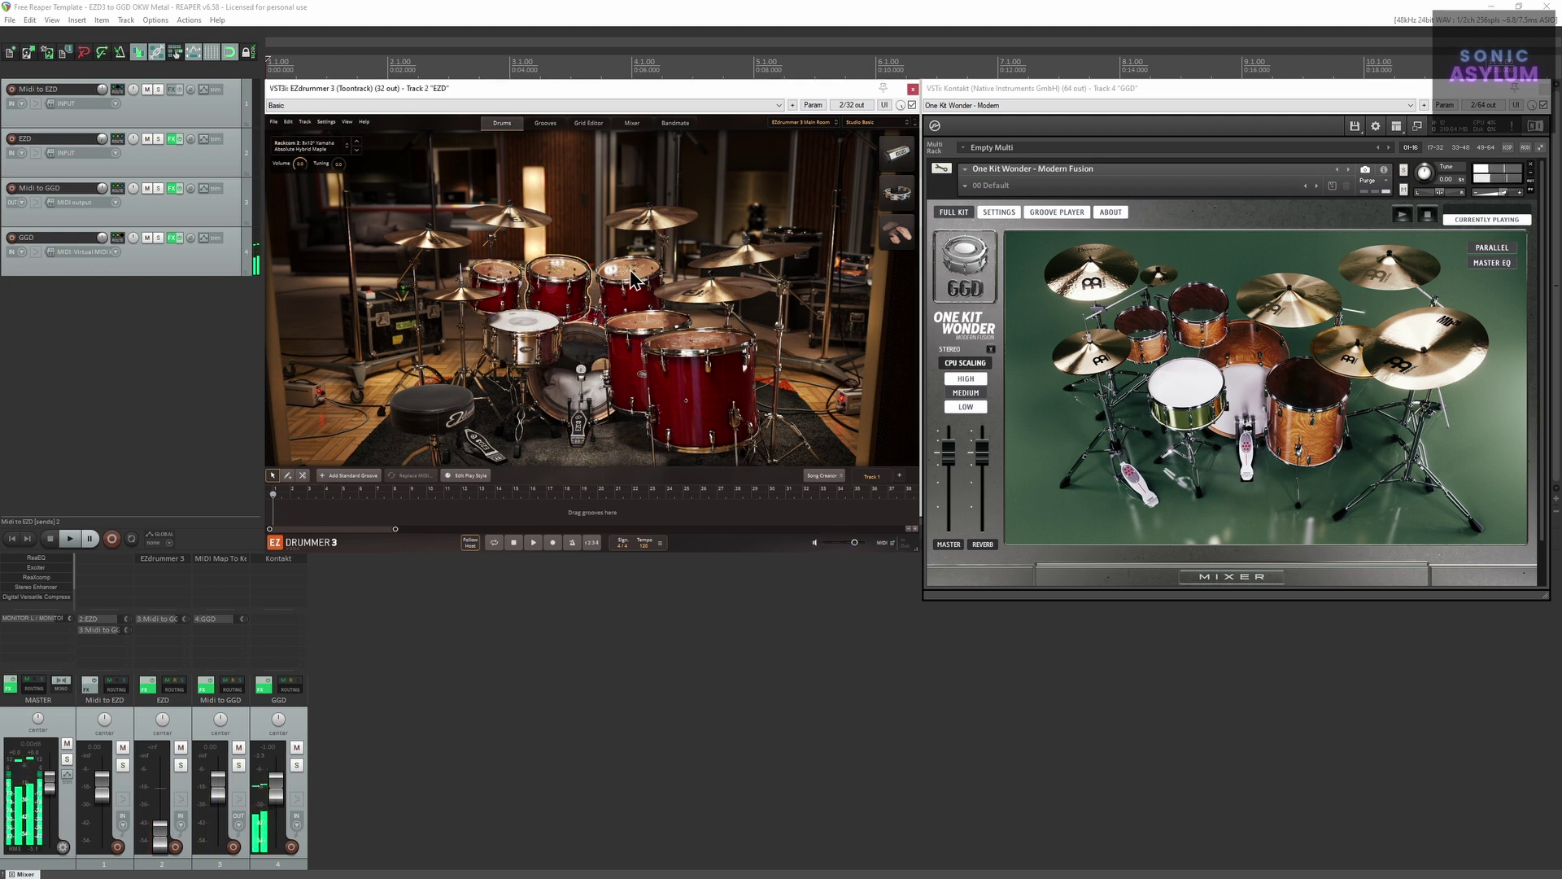
click(637, 320)
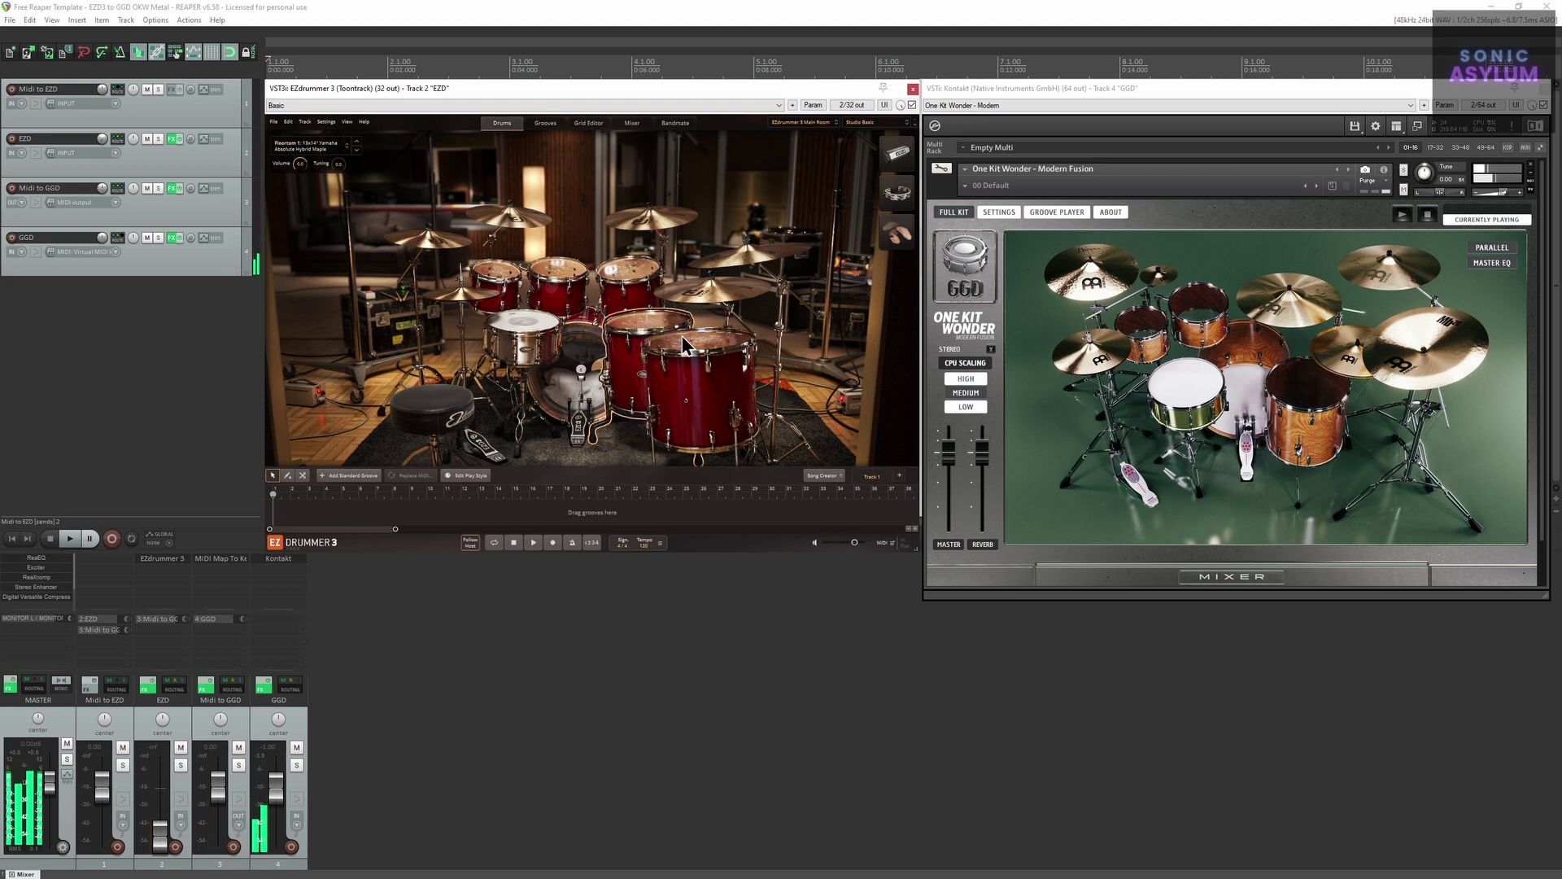
click(463, 289)
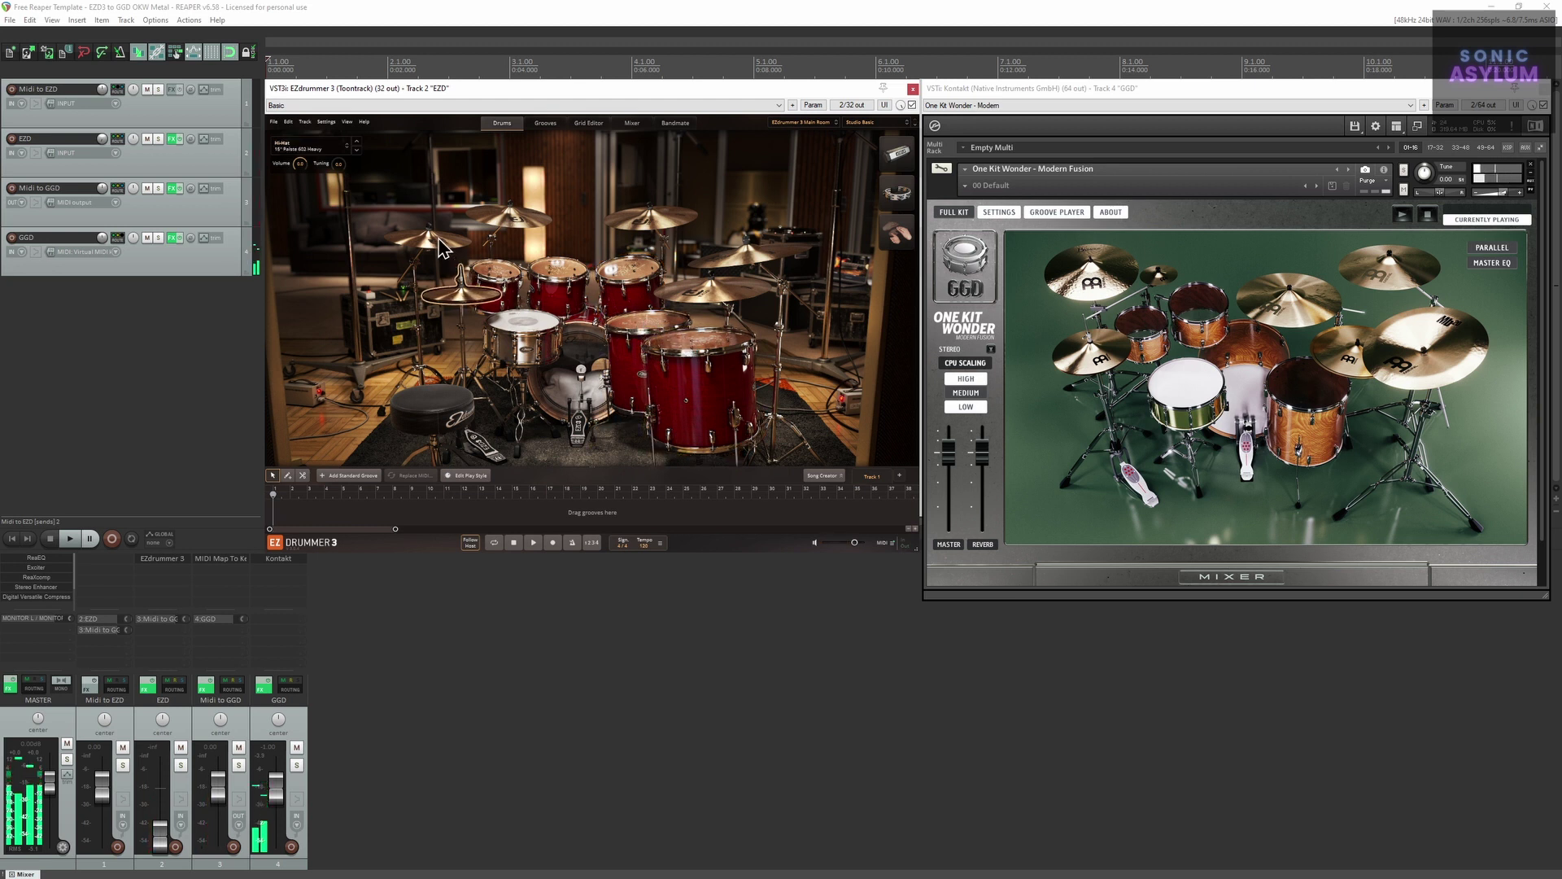
click(511, 224)
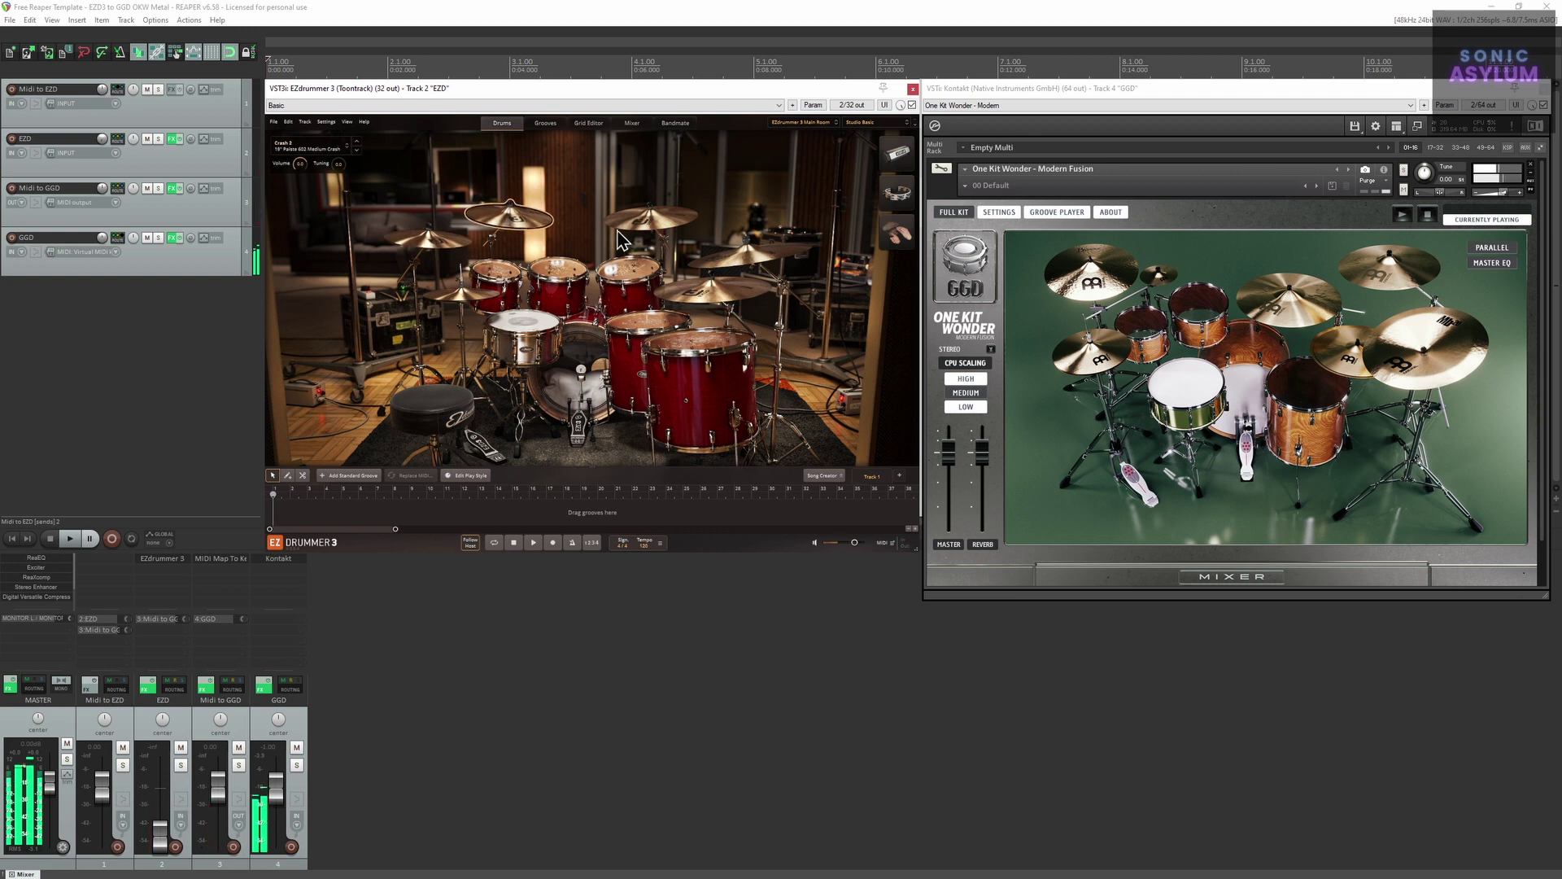
click(707, 294)
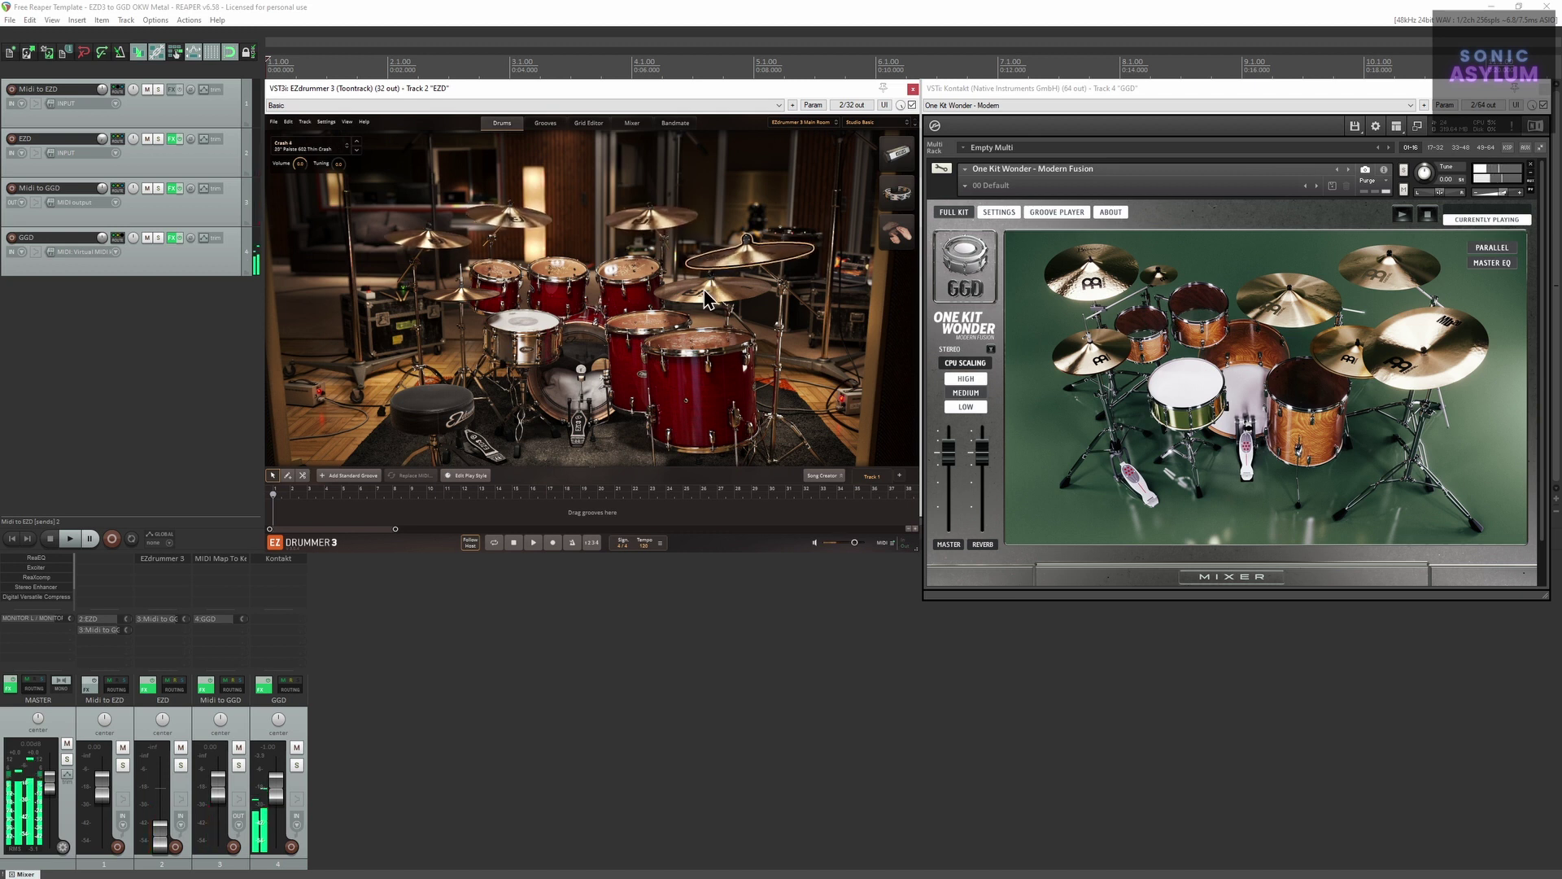
click(589, 392)
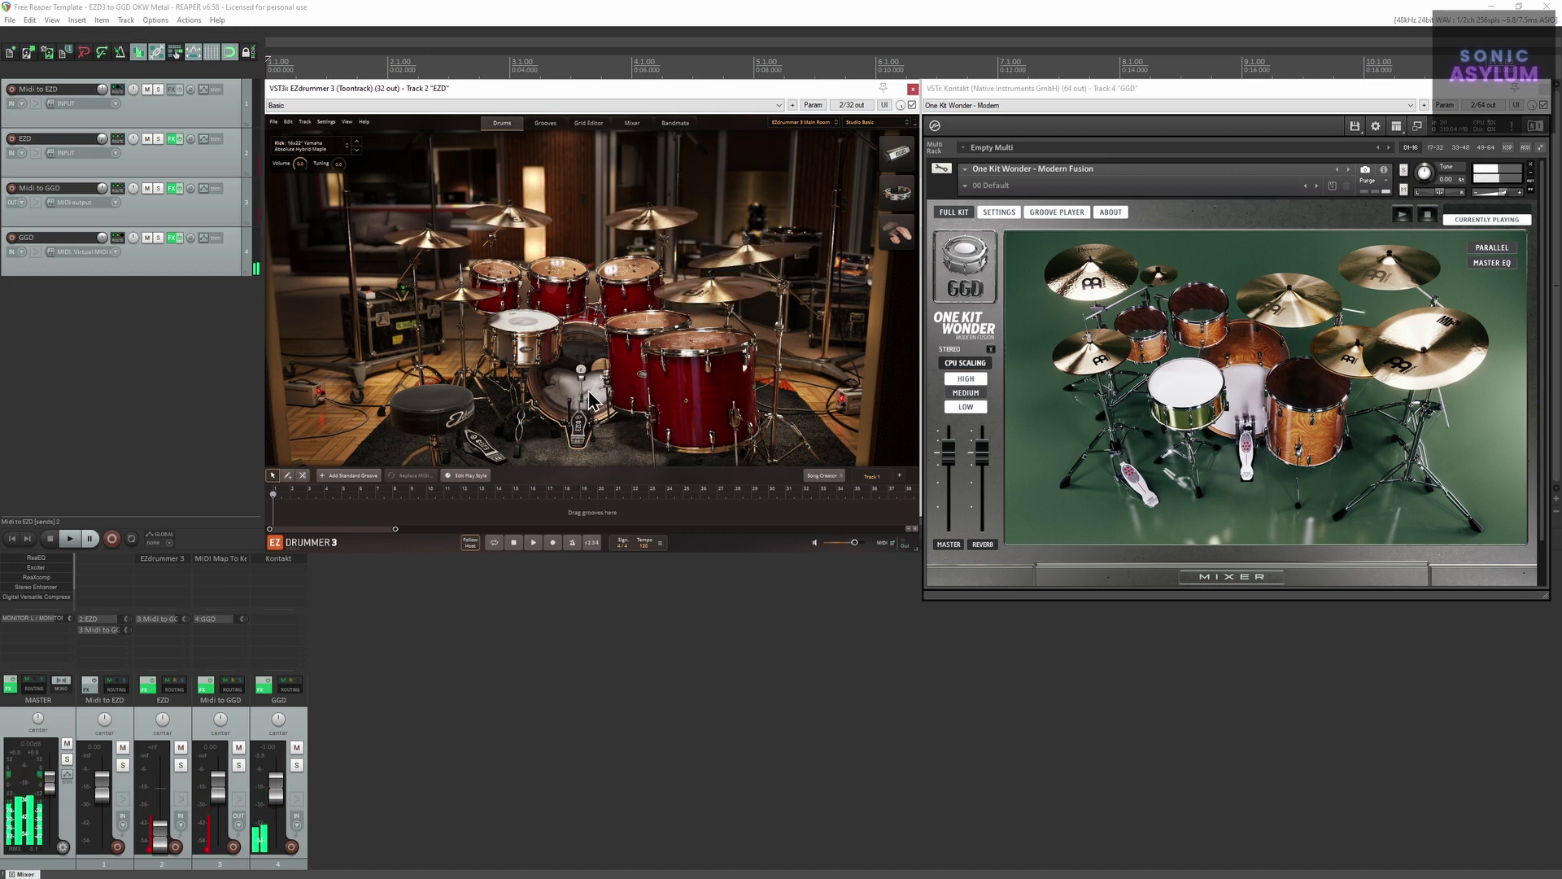
click(535, 330)
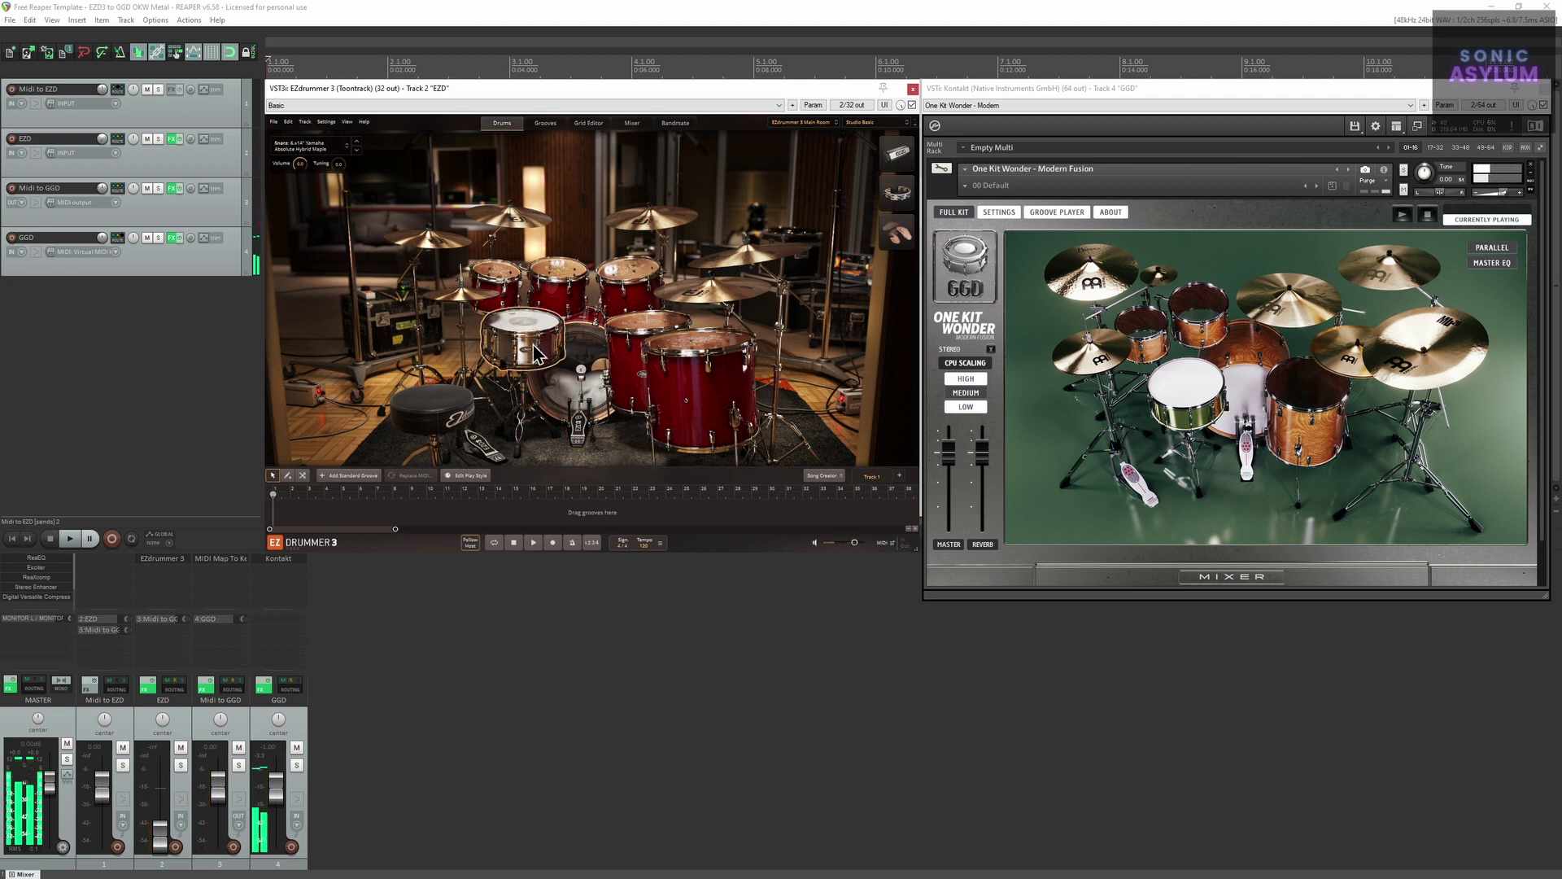
Step: Preview the Exit Sand 122, Jeffs Bad Co 125 and Woman on Fire 132 BPM grooves, then return to Drums
click(545, 124)
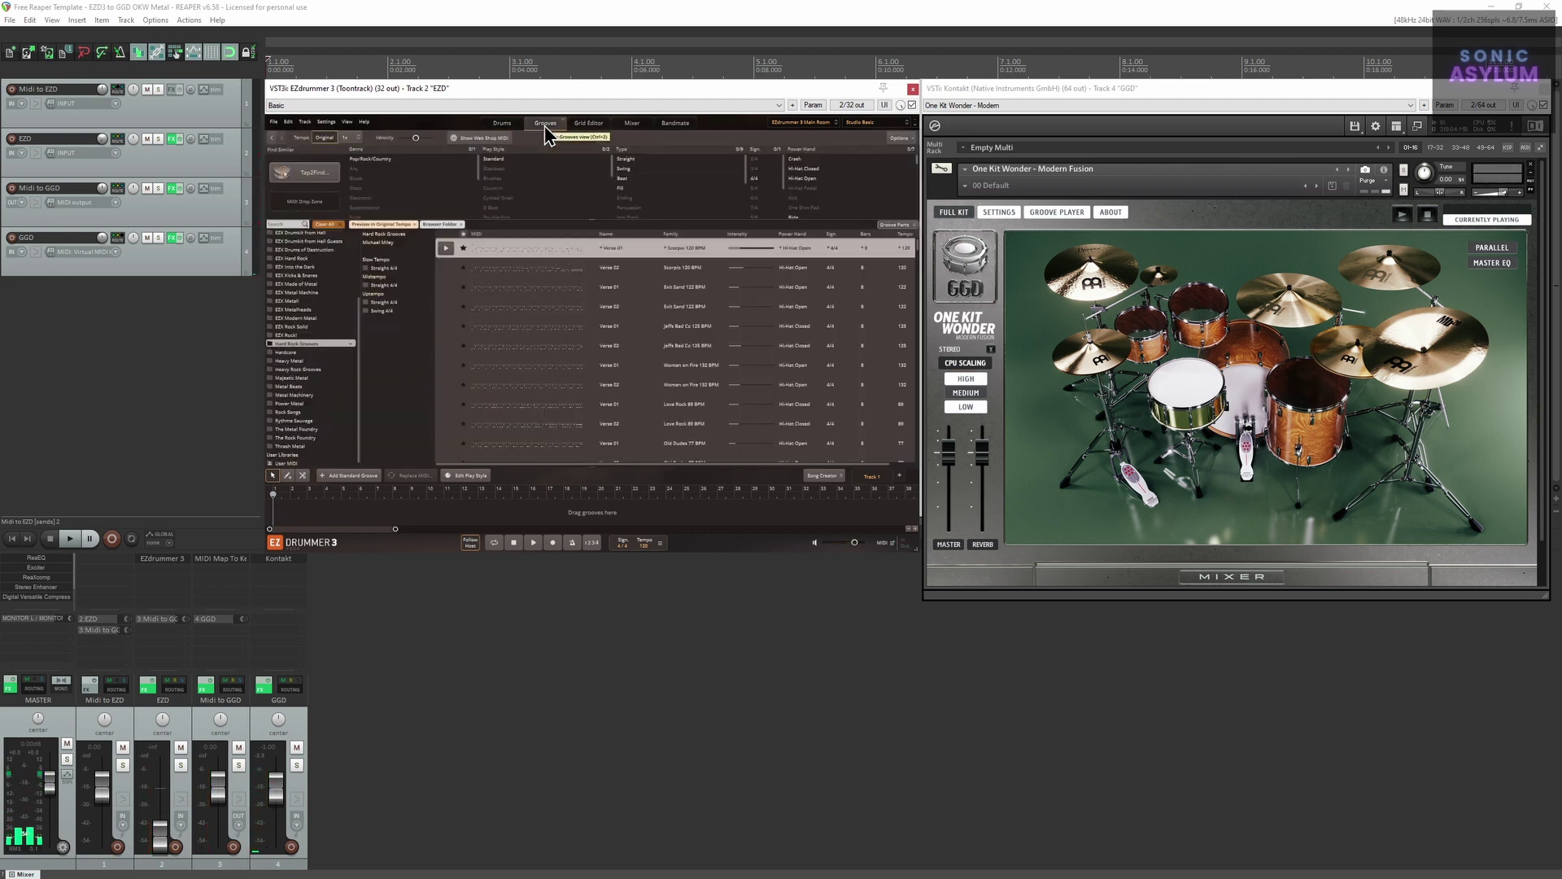
click(446, 248)
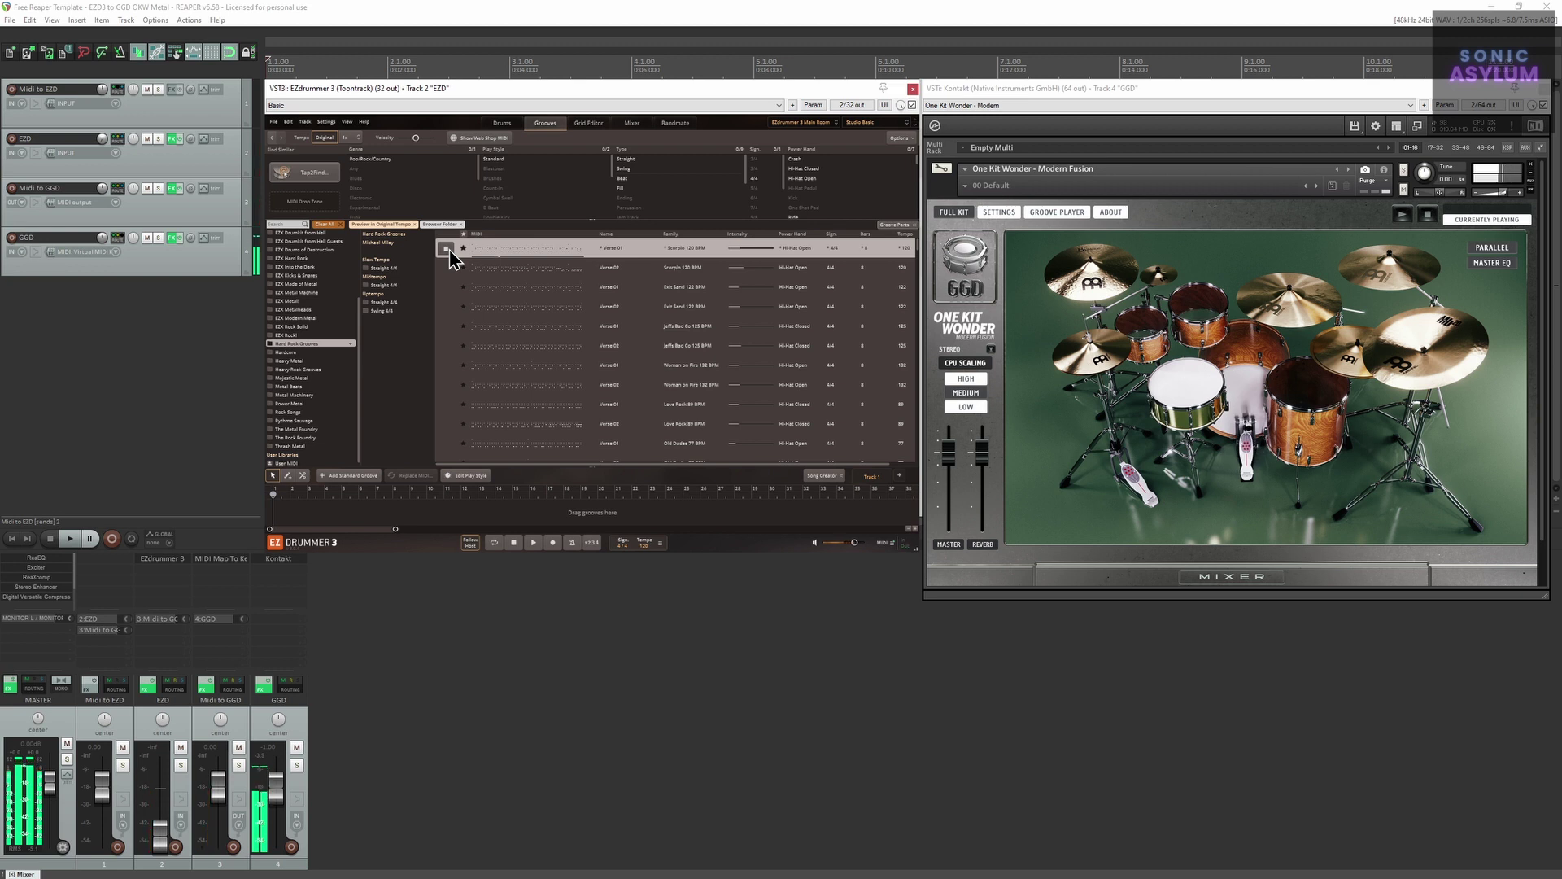
click(447, 306)
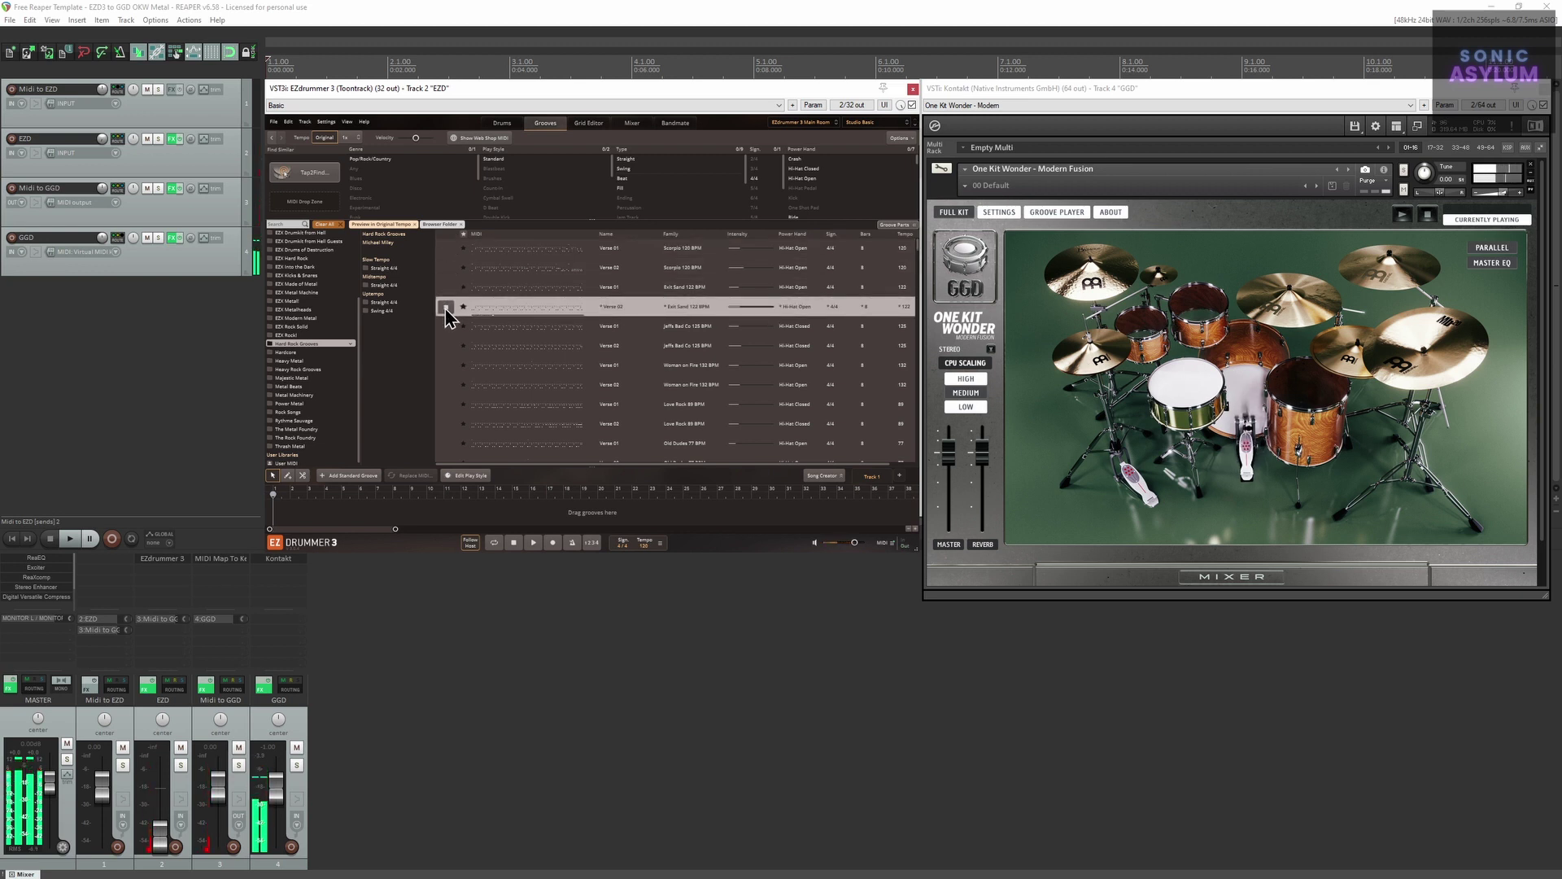
click(446, 346)
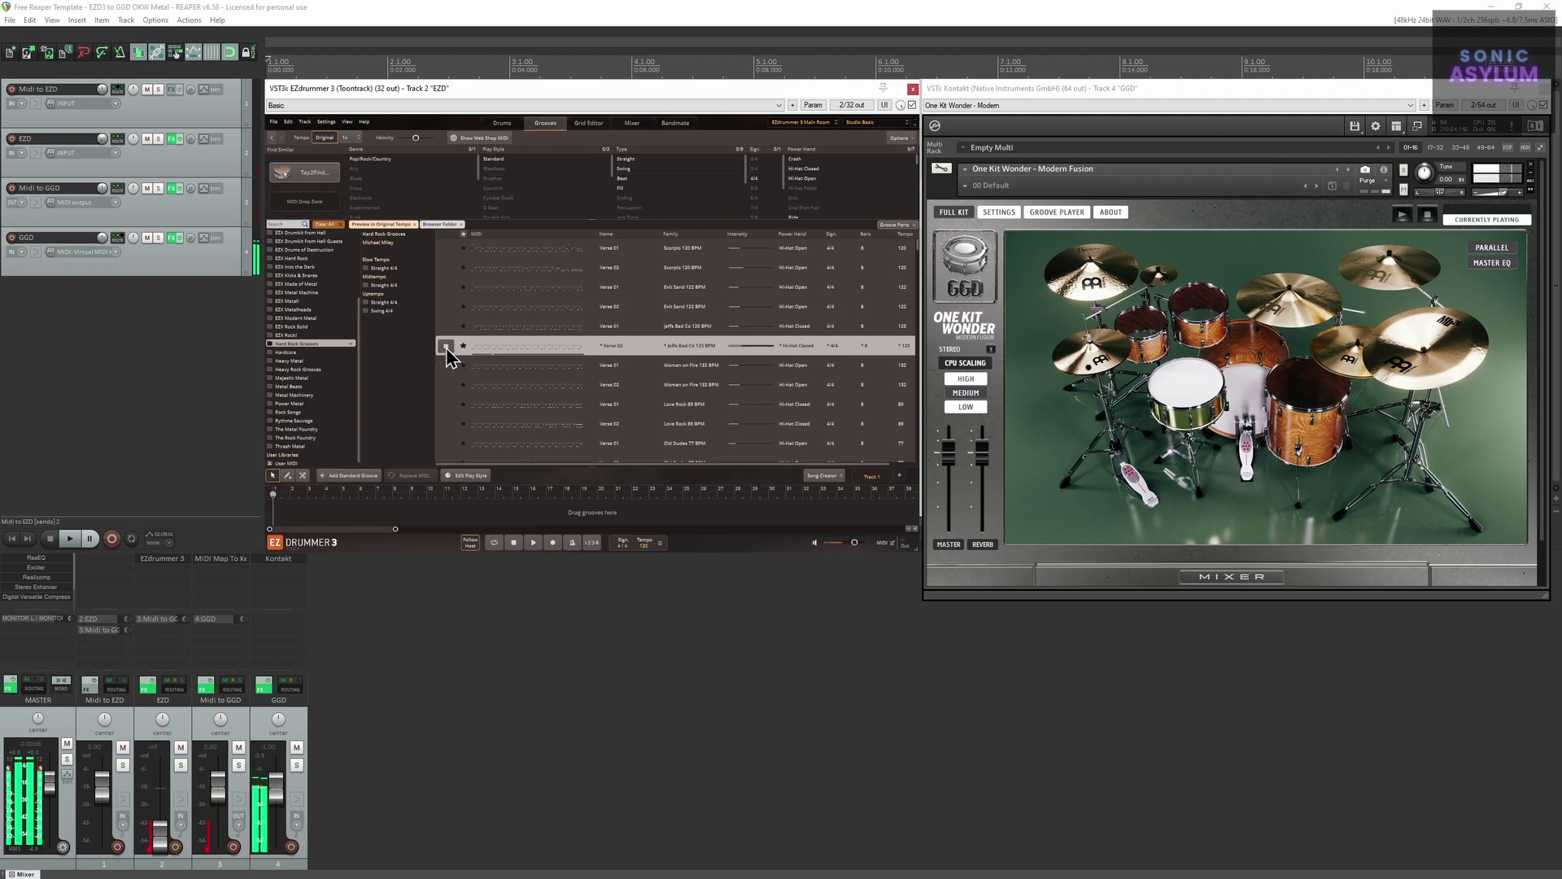
click(446, 385)
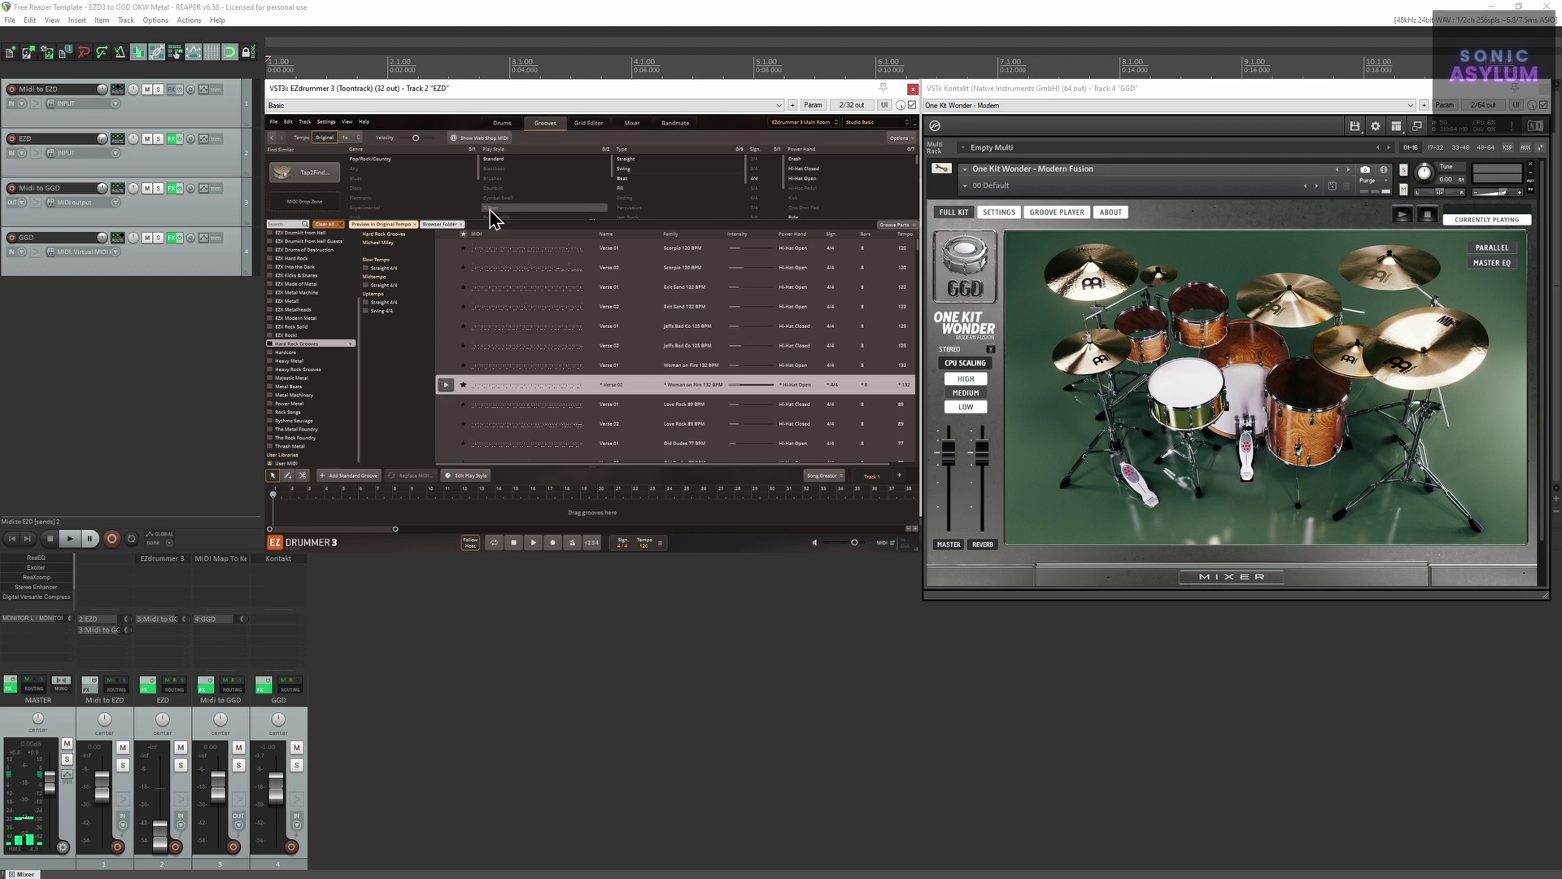
click(506, 123)
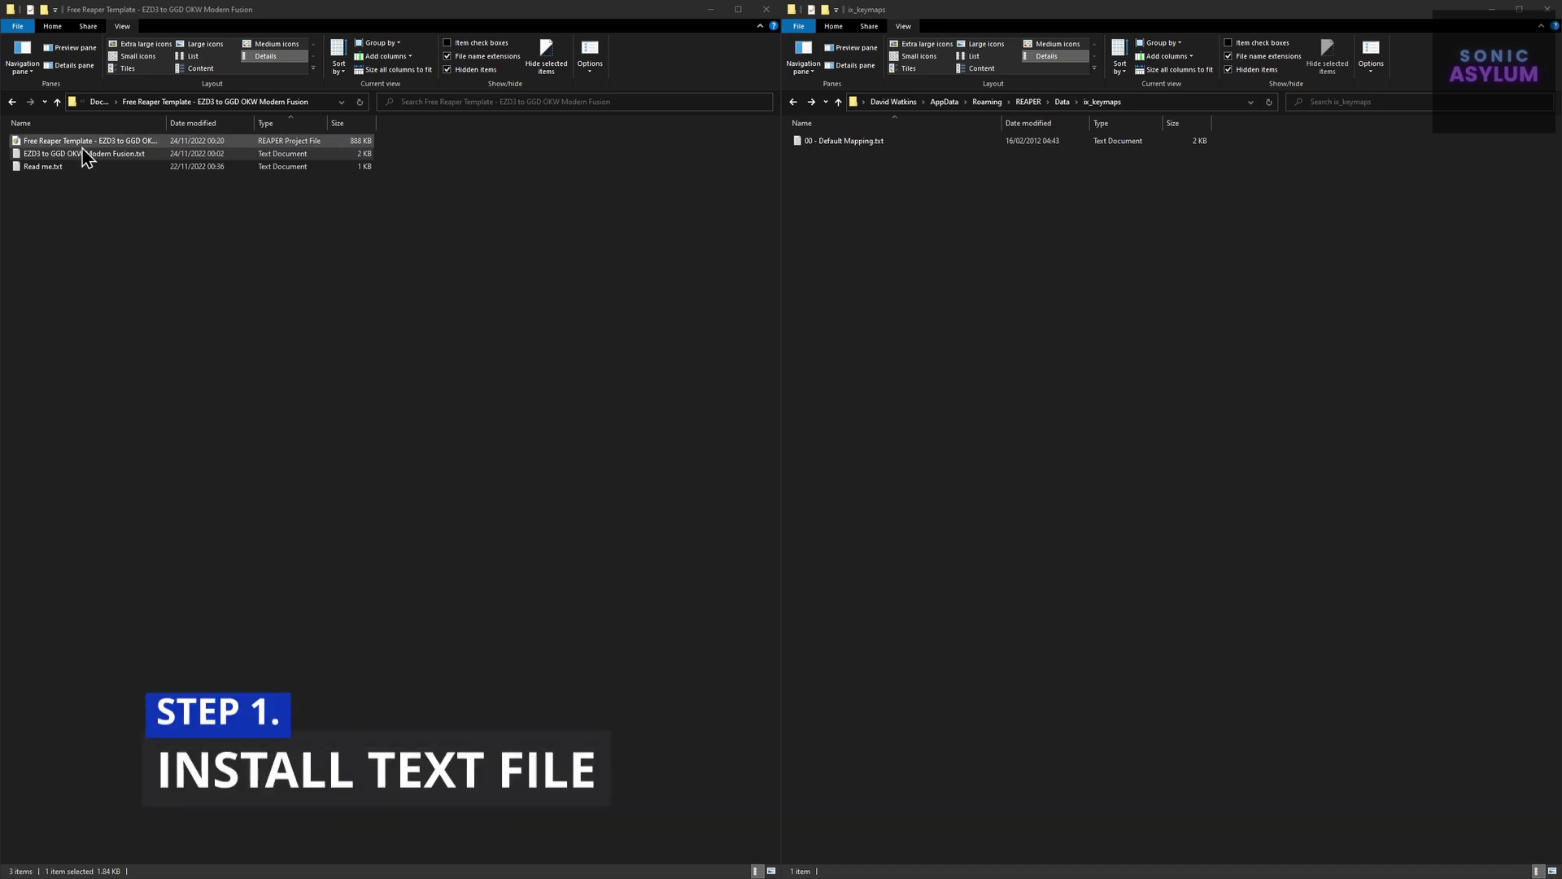
Step: Move EZD3 to GGD OKW Modern Fusion.txt into ix_keymaps and open Read me.txt, selecting its path line
drag(75, 153, 900, 269)
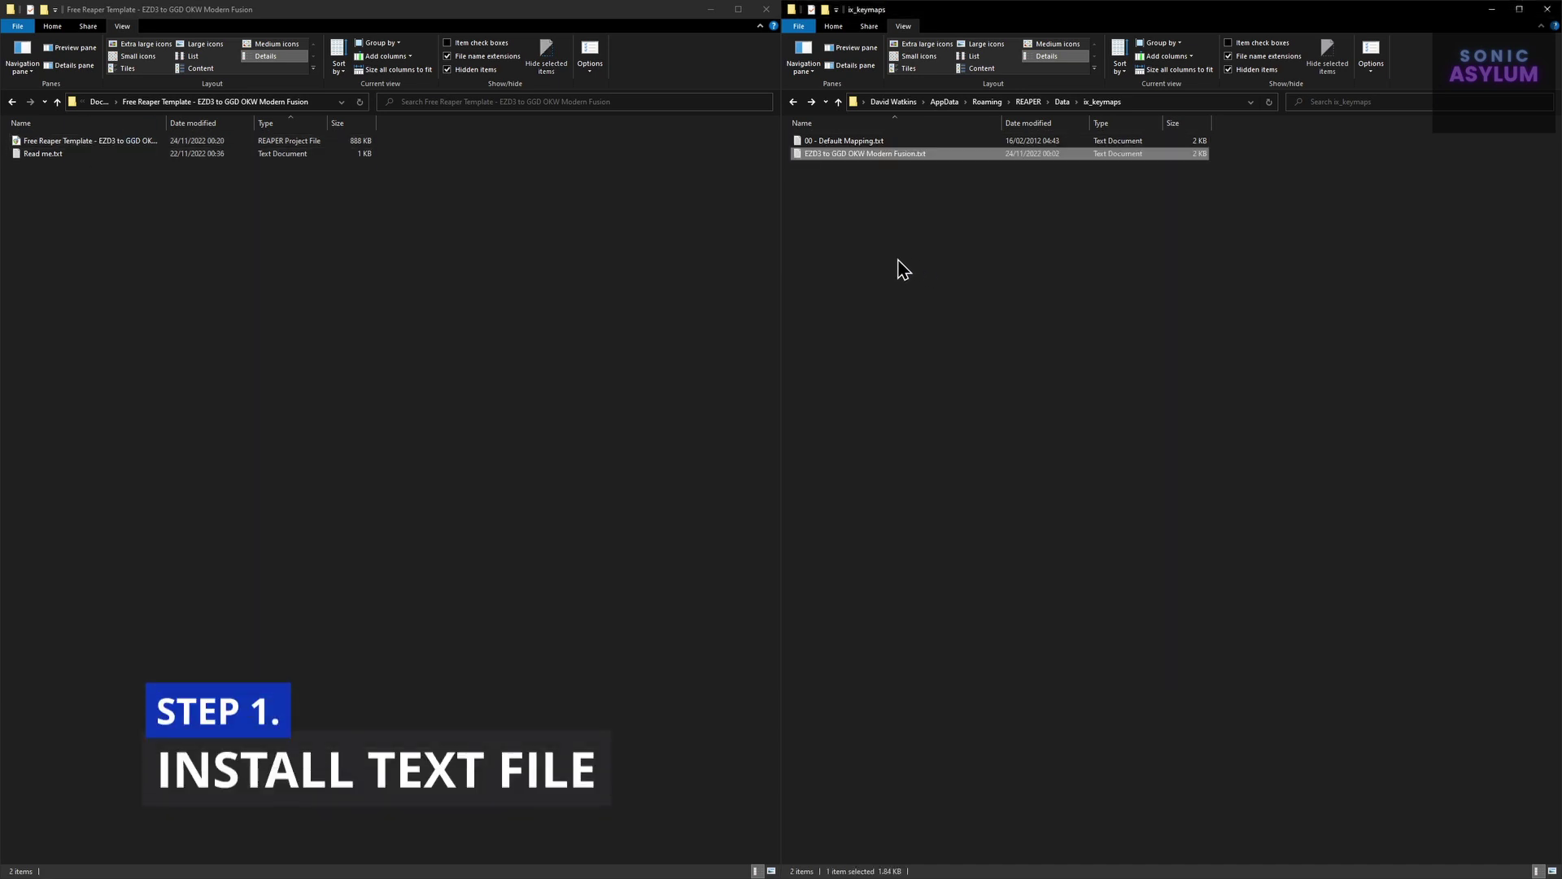
double_click(49, 154)
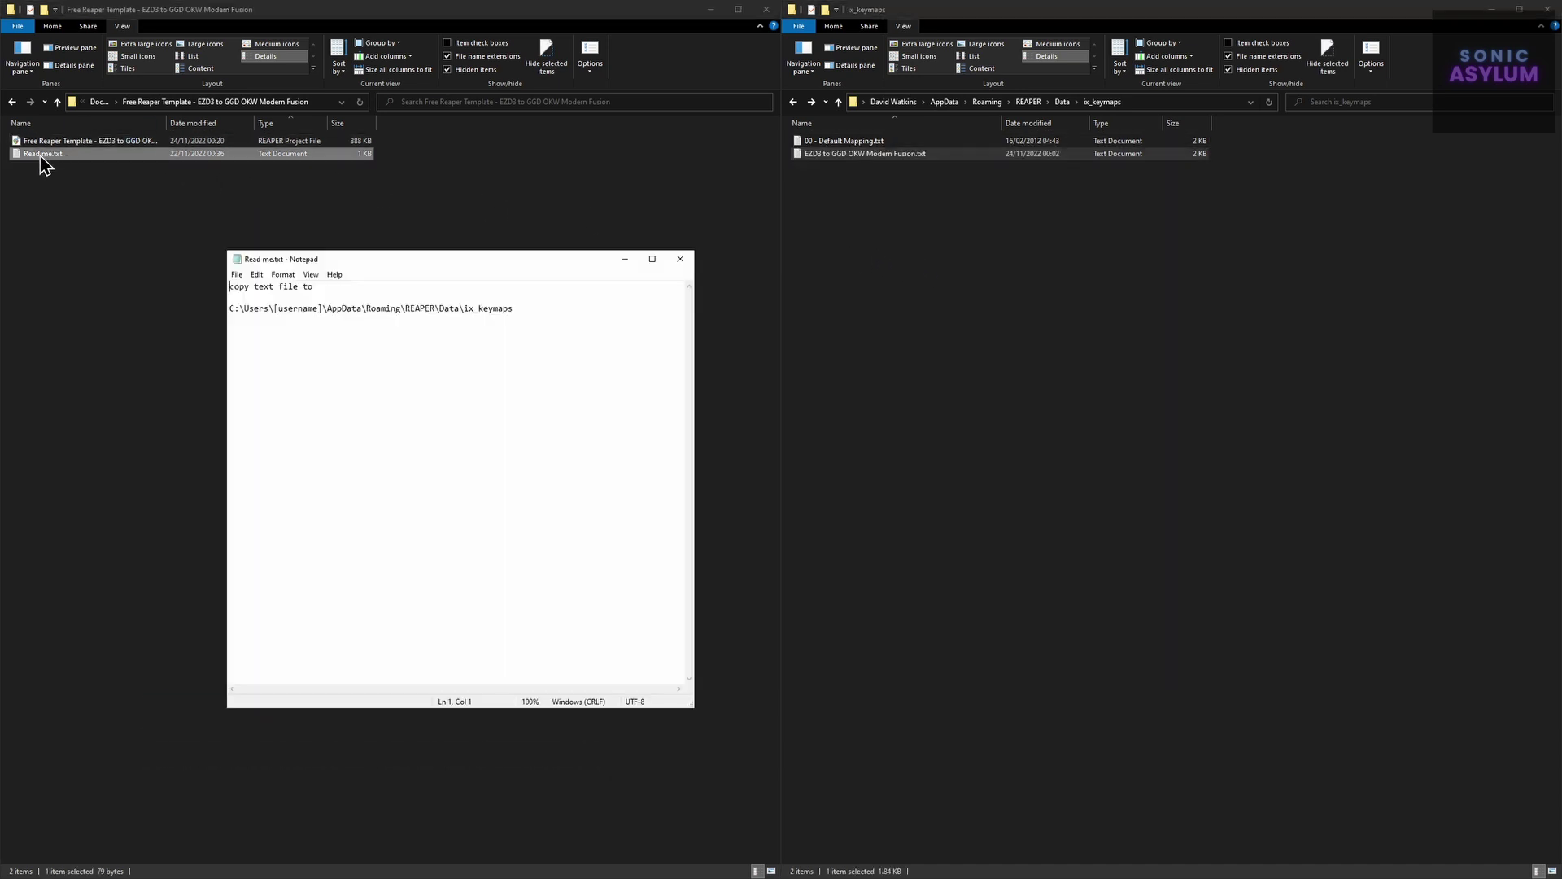
drag(512, 308, 213, 323)
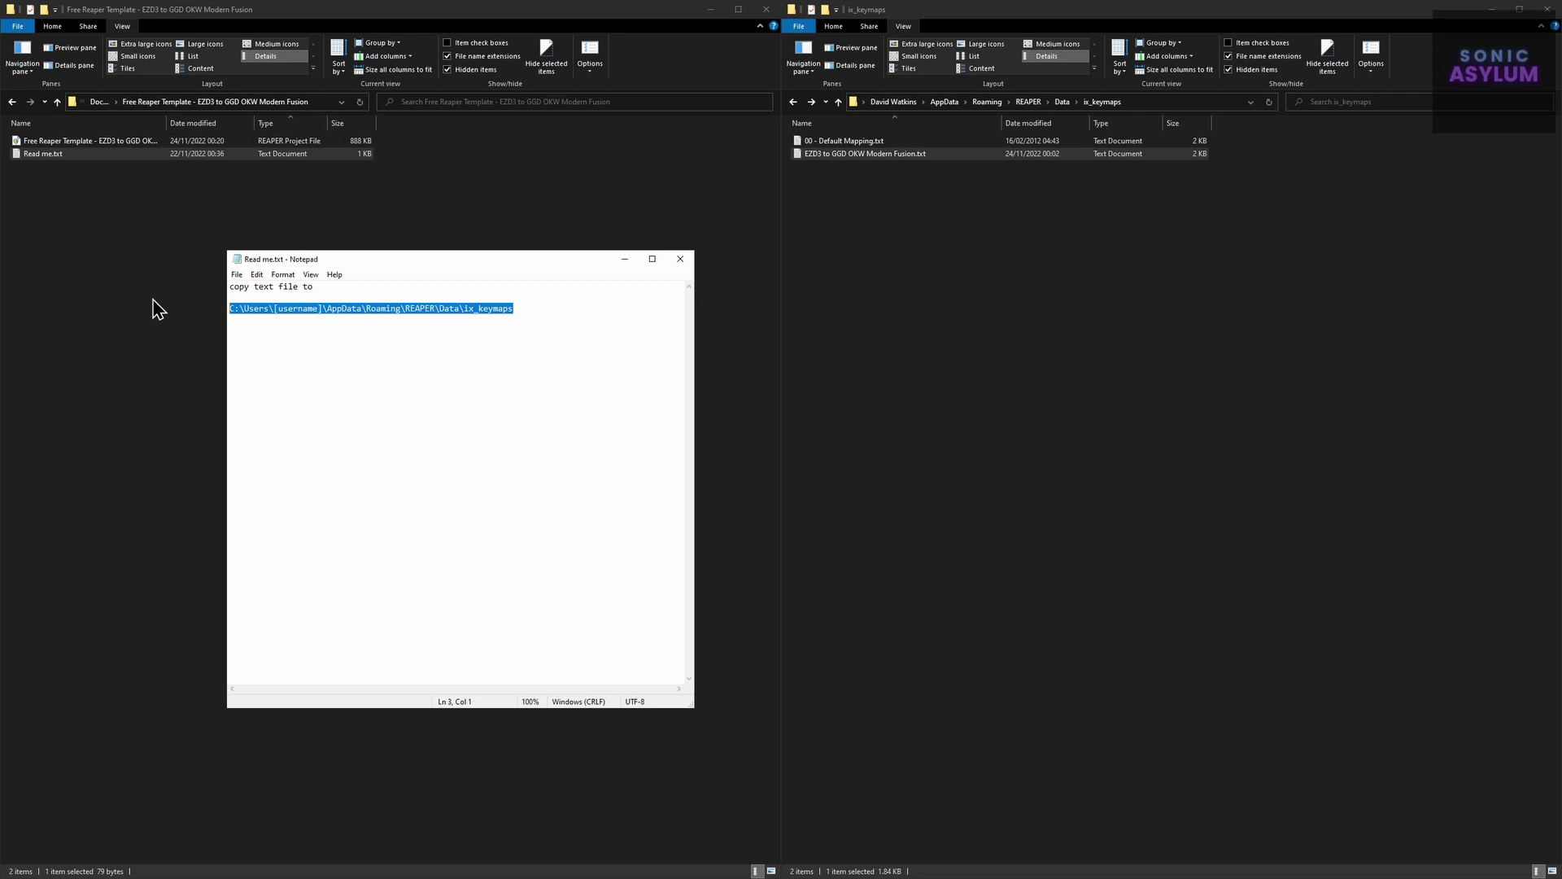
Step: Load EZD3 to GGD OKW Modern Fusion.txt as the Mapping File in MIDI Map To Key
click(91, 144)
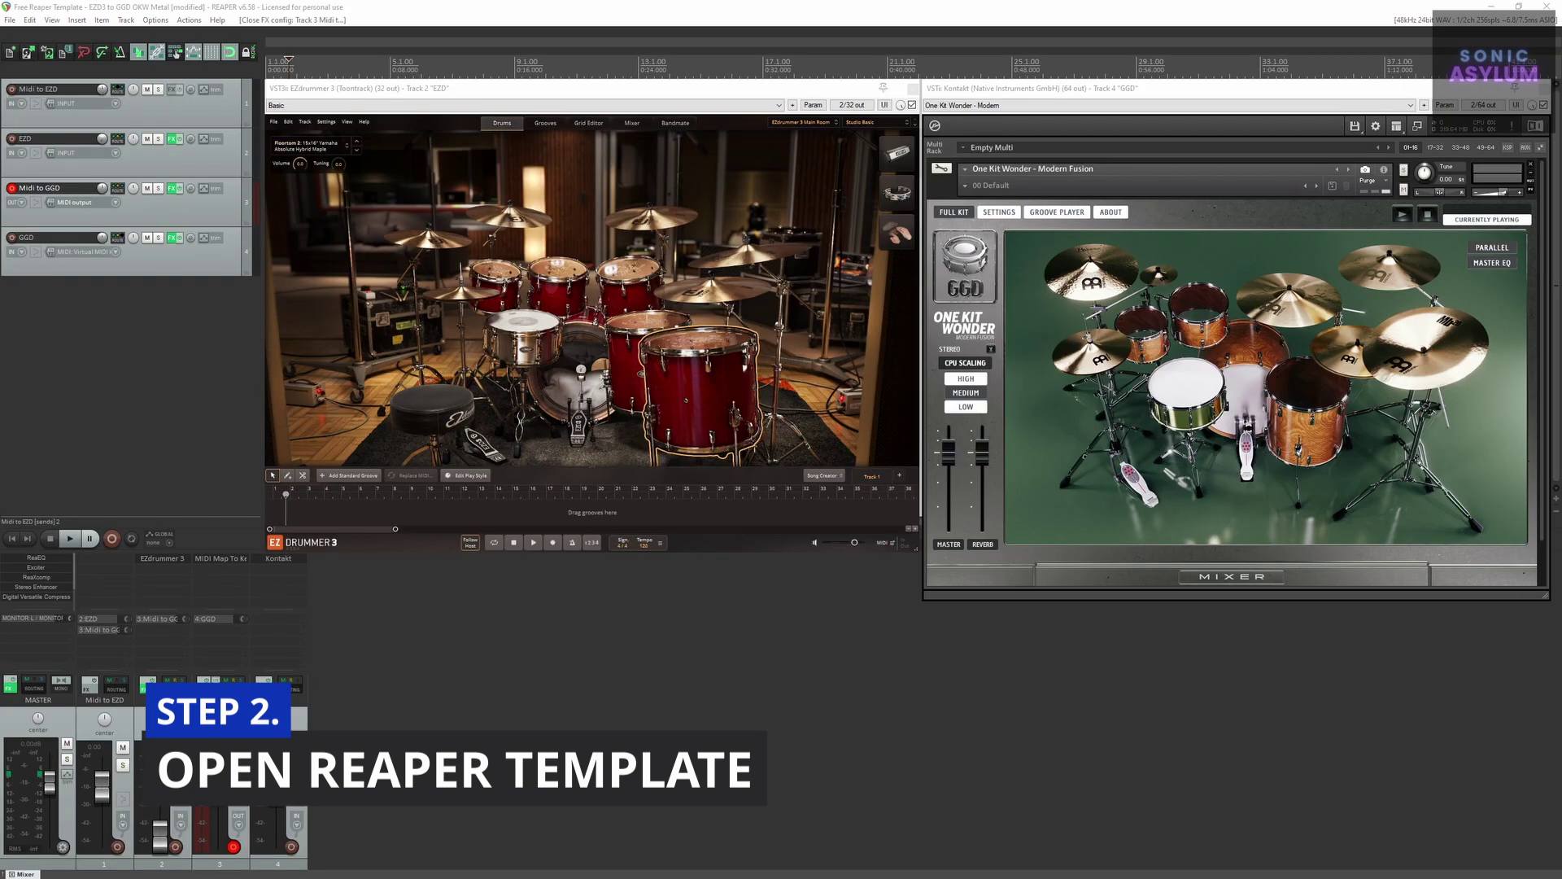
click(220, 560)
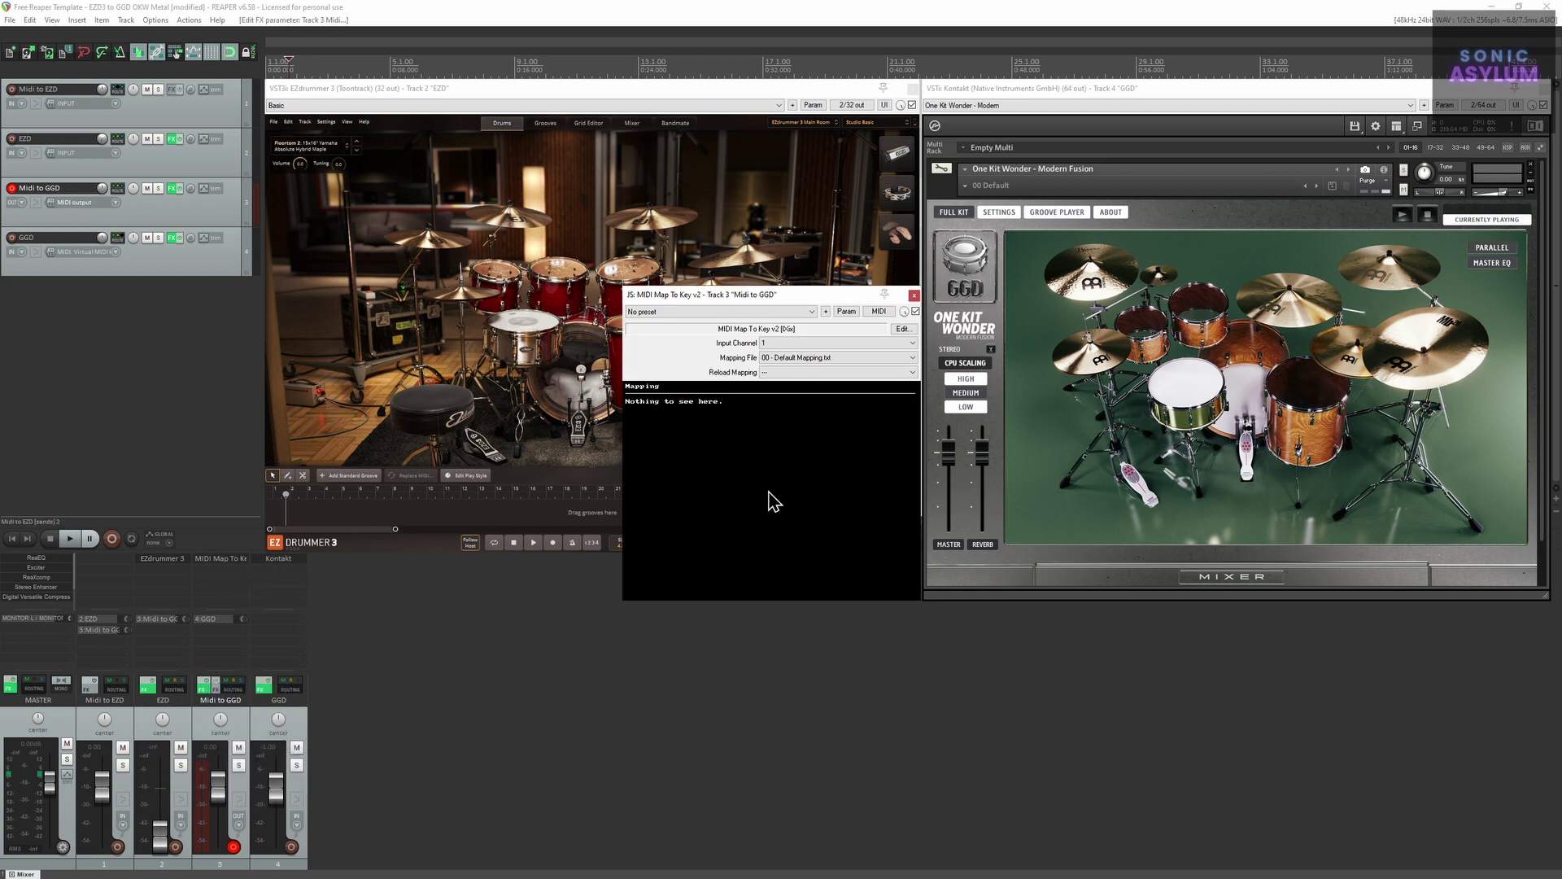
click(863, 359)
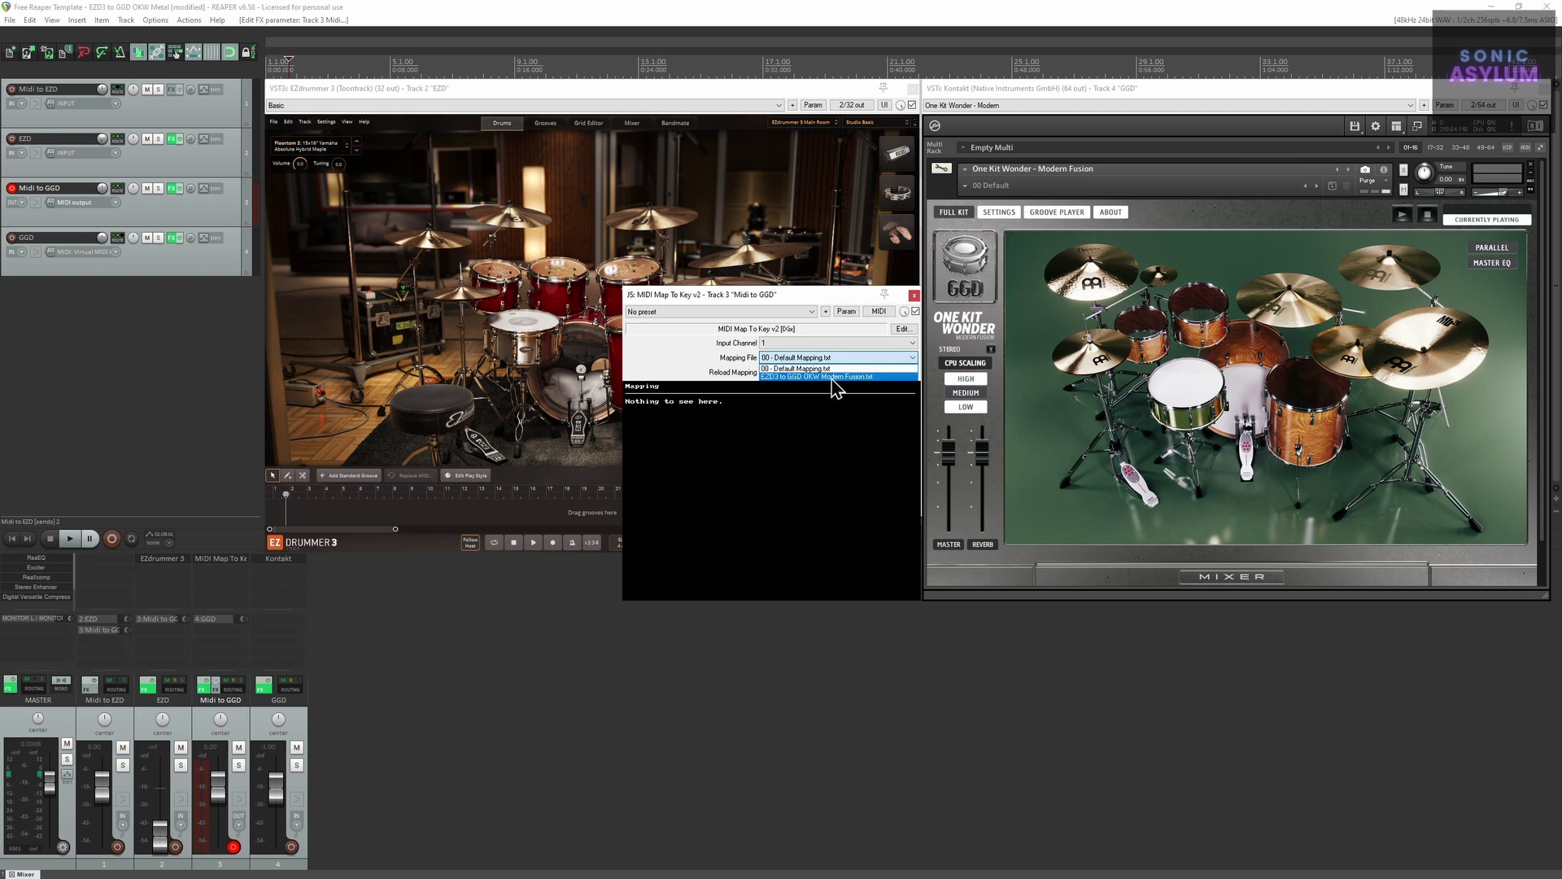
click(835, 377)
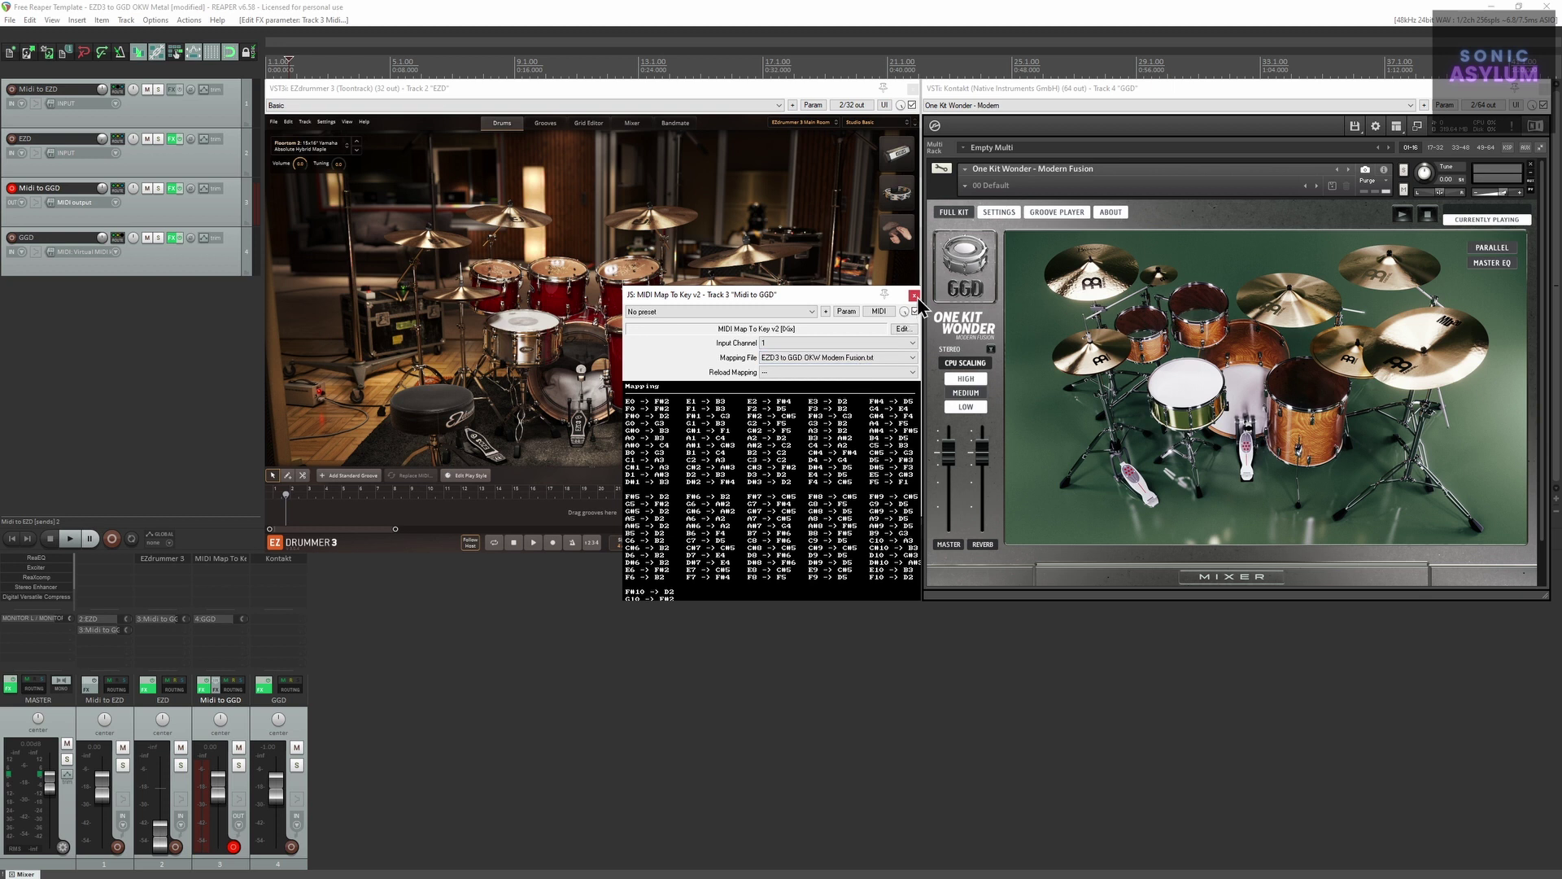
Step: Check EZdrummer's General settings for MIDI out, then bring the key remapper window back up
click(326, 121)
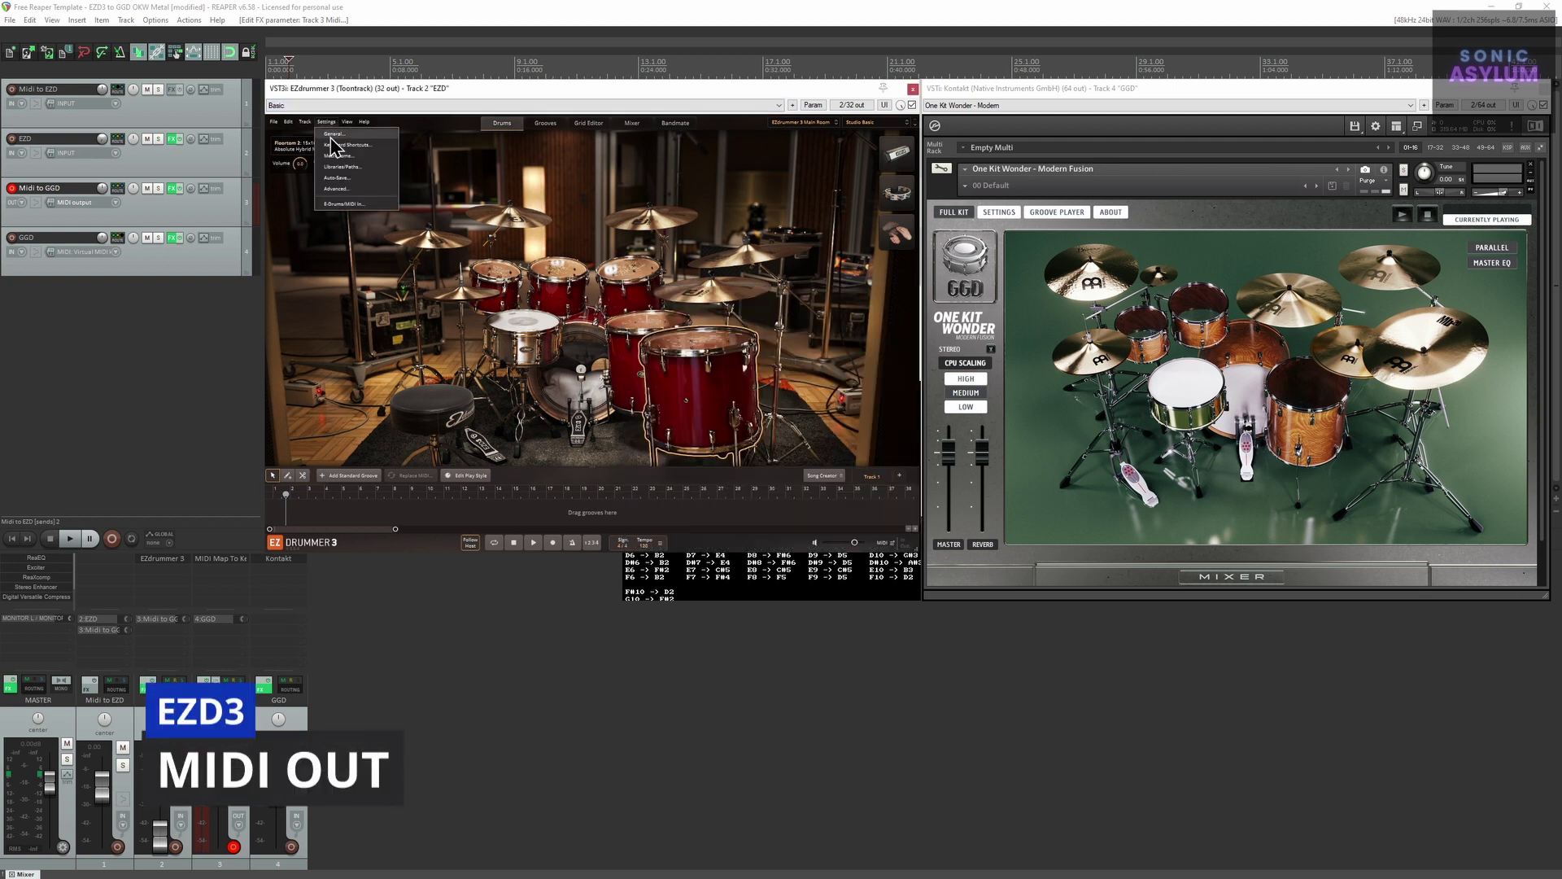
click(333, 146)
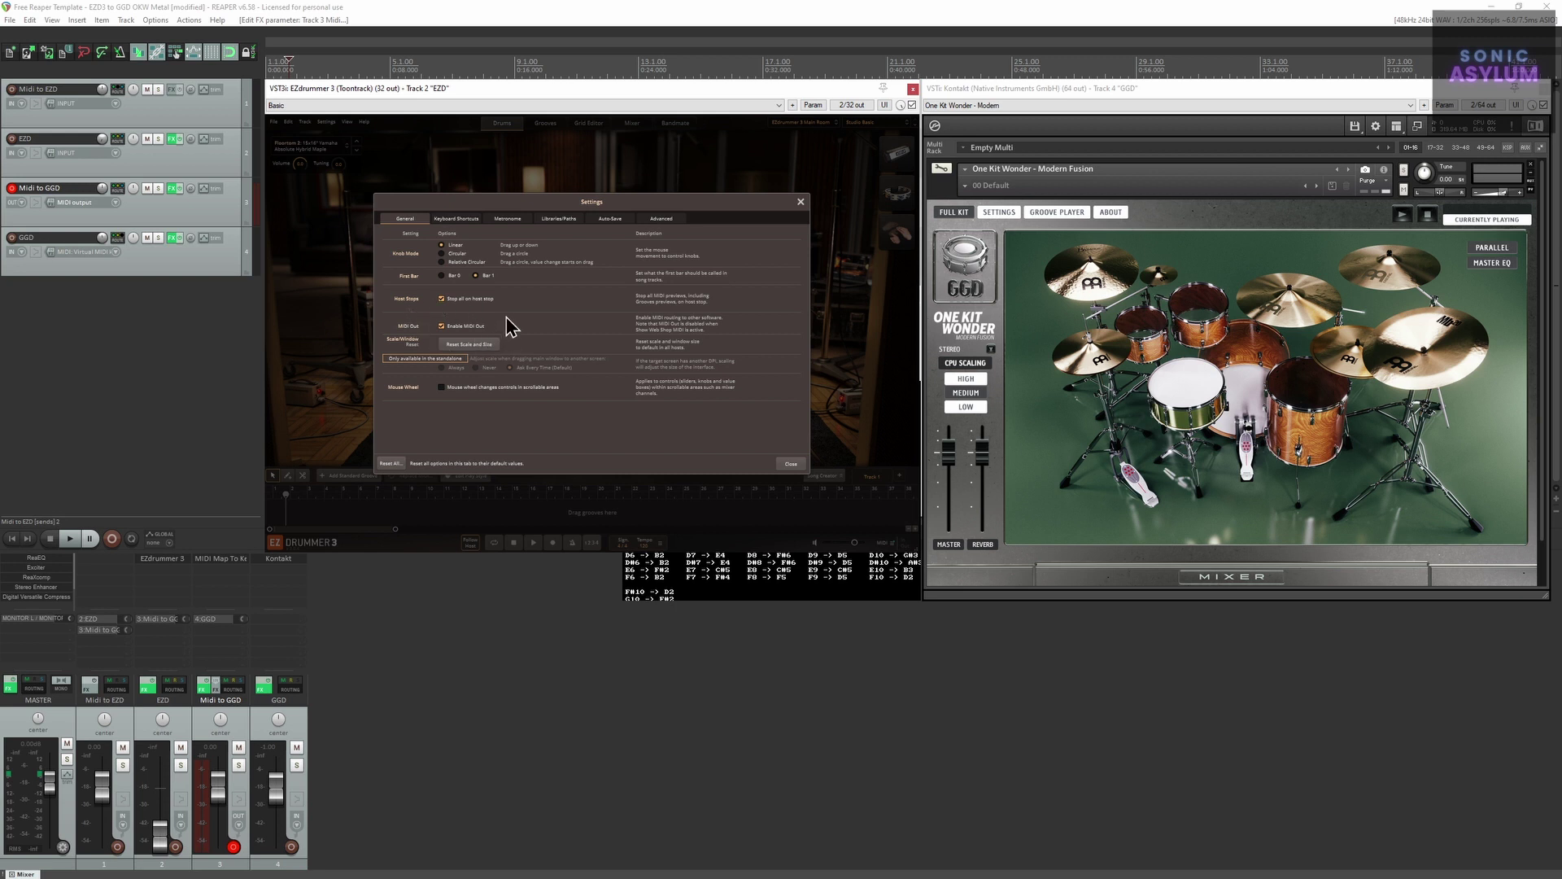
click(785, 463)
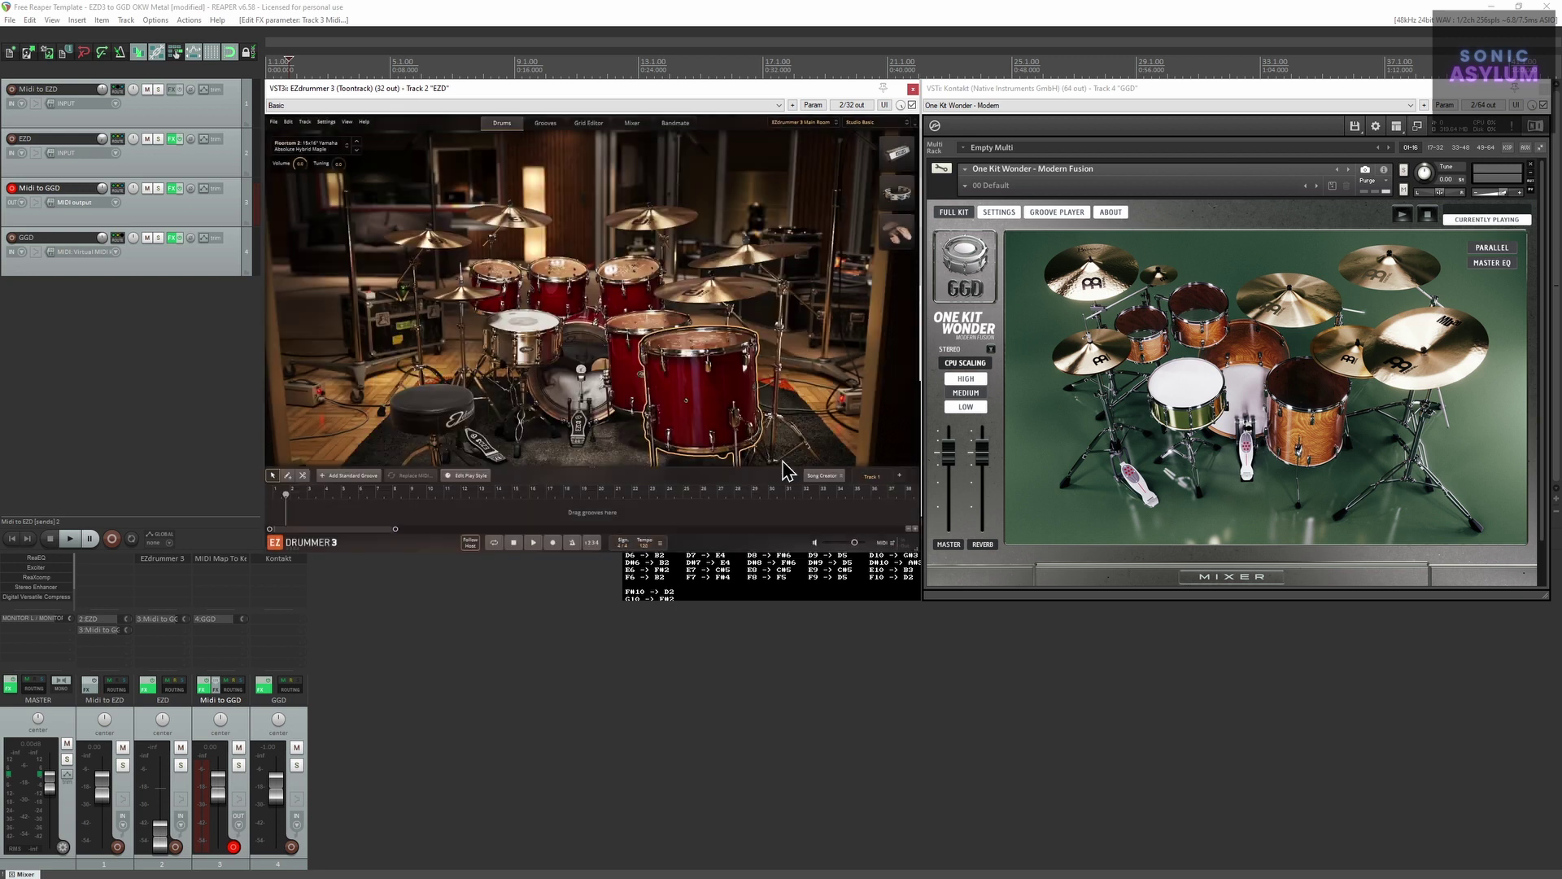
click(802, 581)
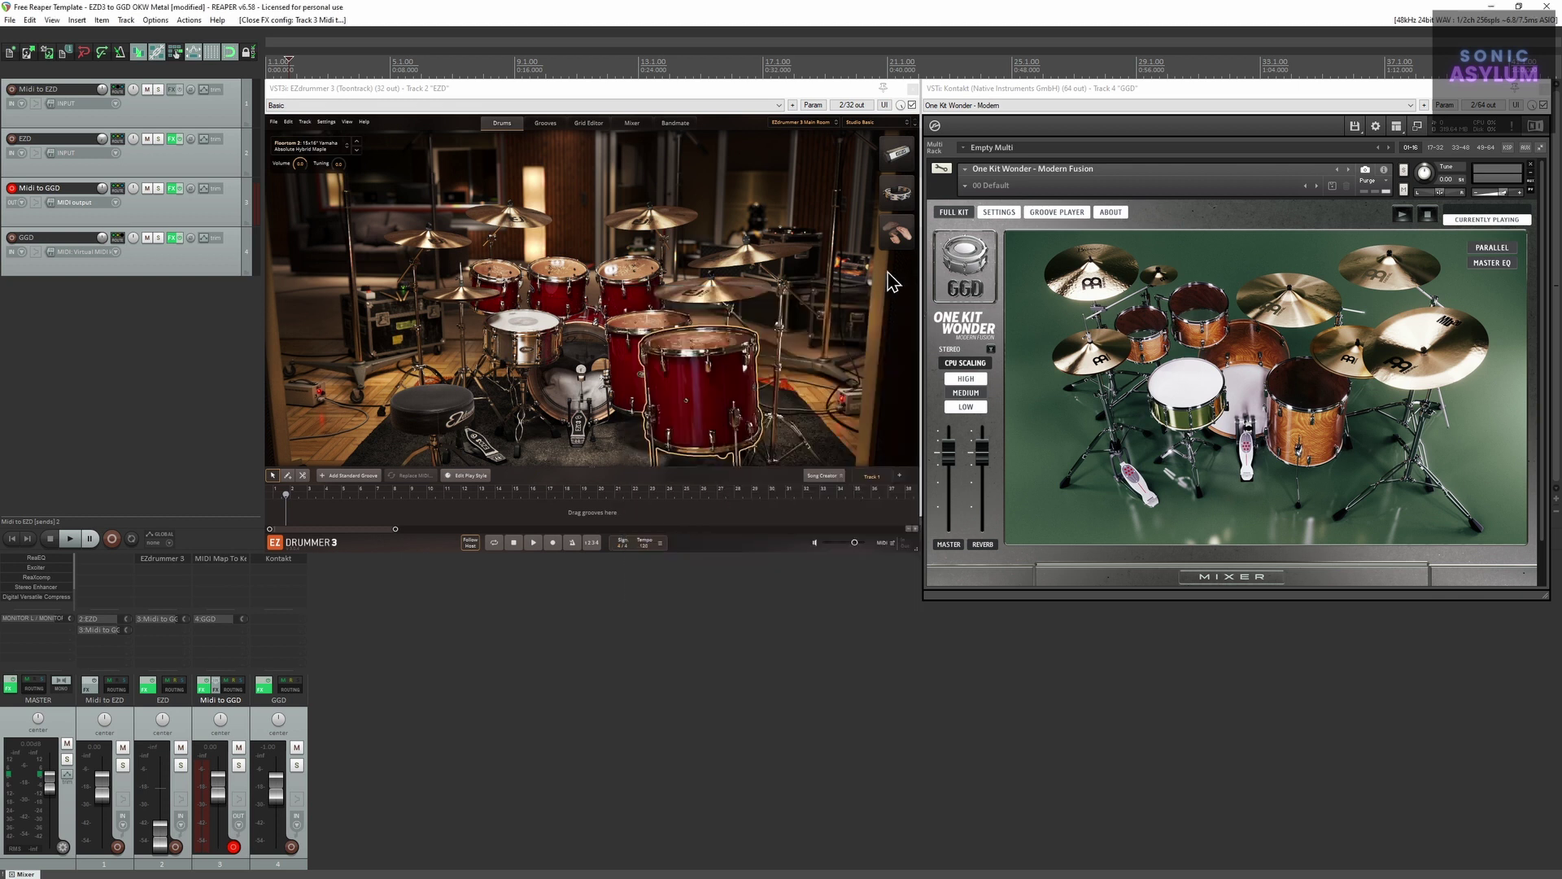
Step: Place EZdrummer's Silver Blood groove on the Midi to EZD track
click(914, 295)
drag(749, 93, 740, 309)
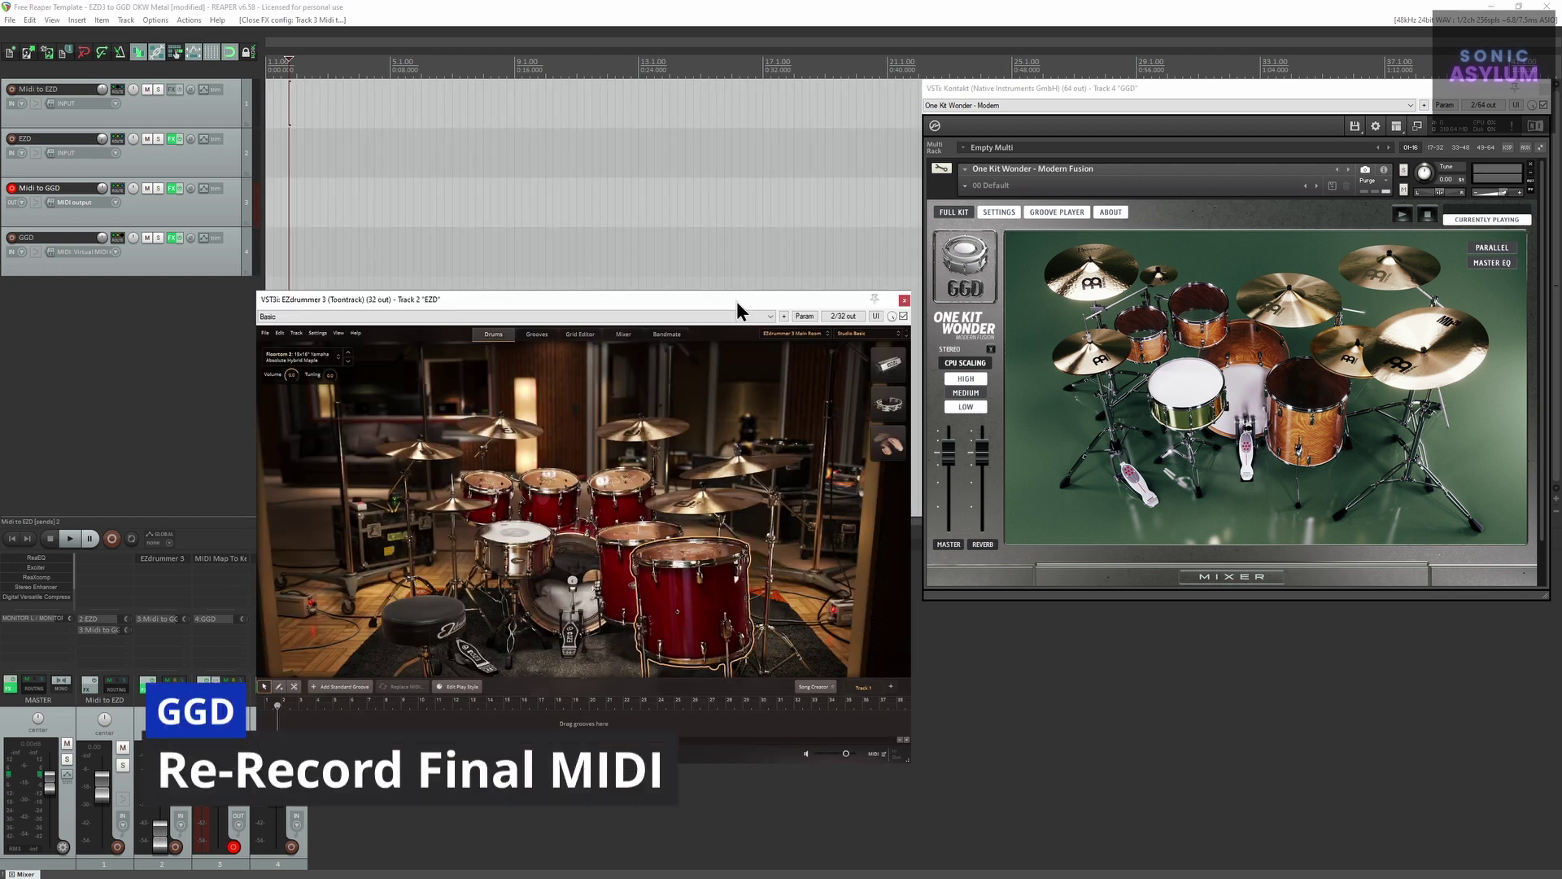
click(537, 334)
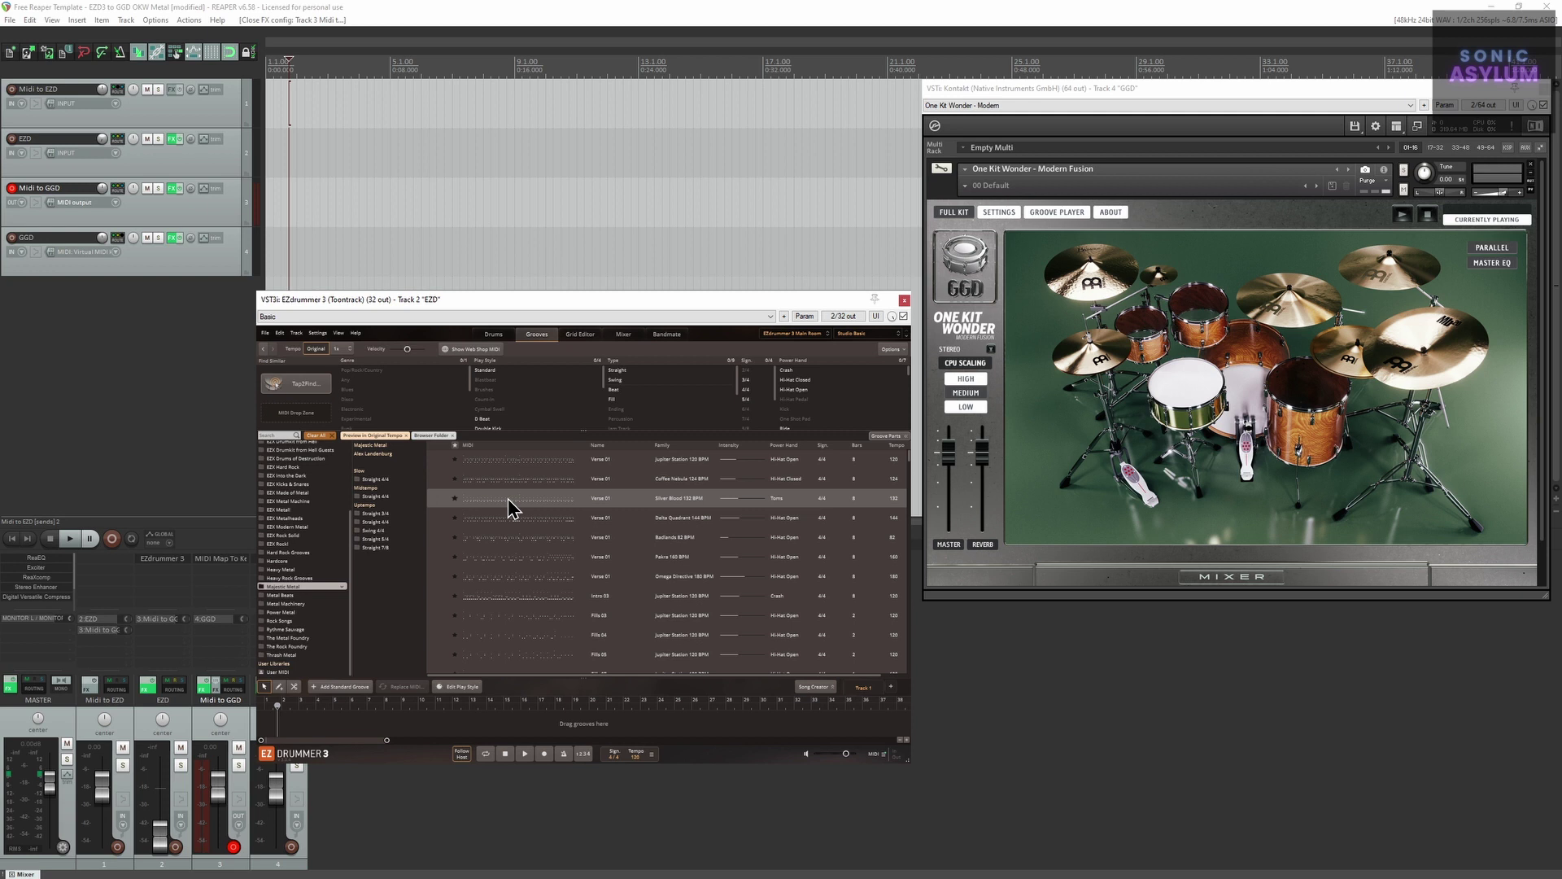
drag(508, 498, 270, 106)
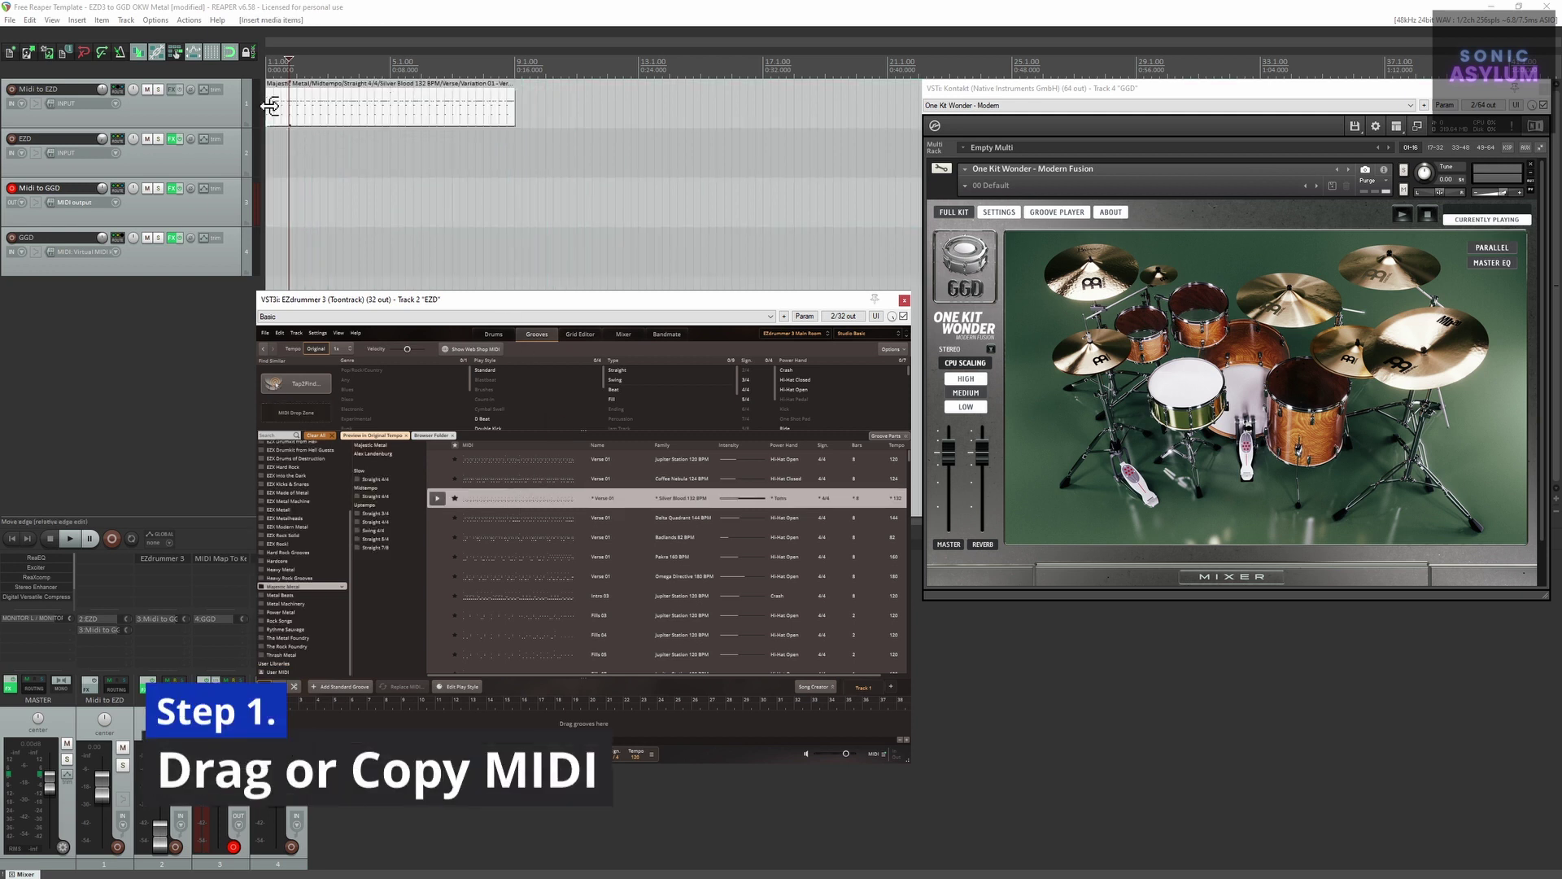
Step: Arm the Midi to GGD track and record the groove's remapped MIDI from the project start
click(11, 537)
click(12, 189)
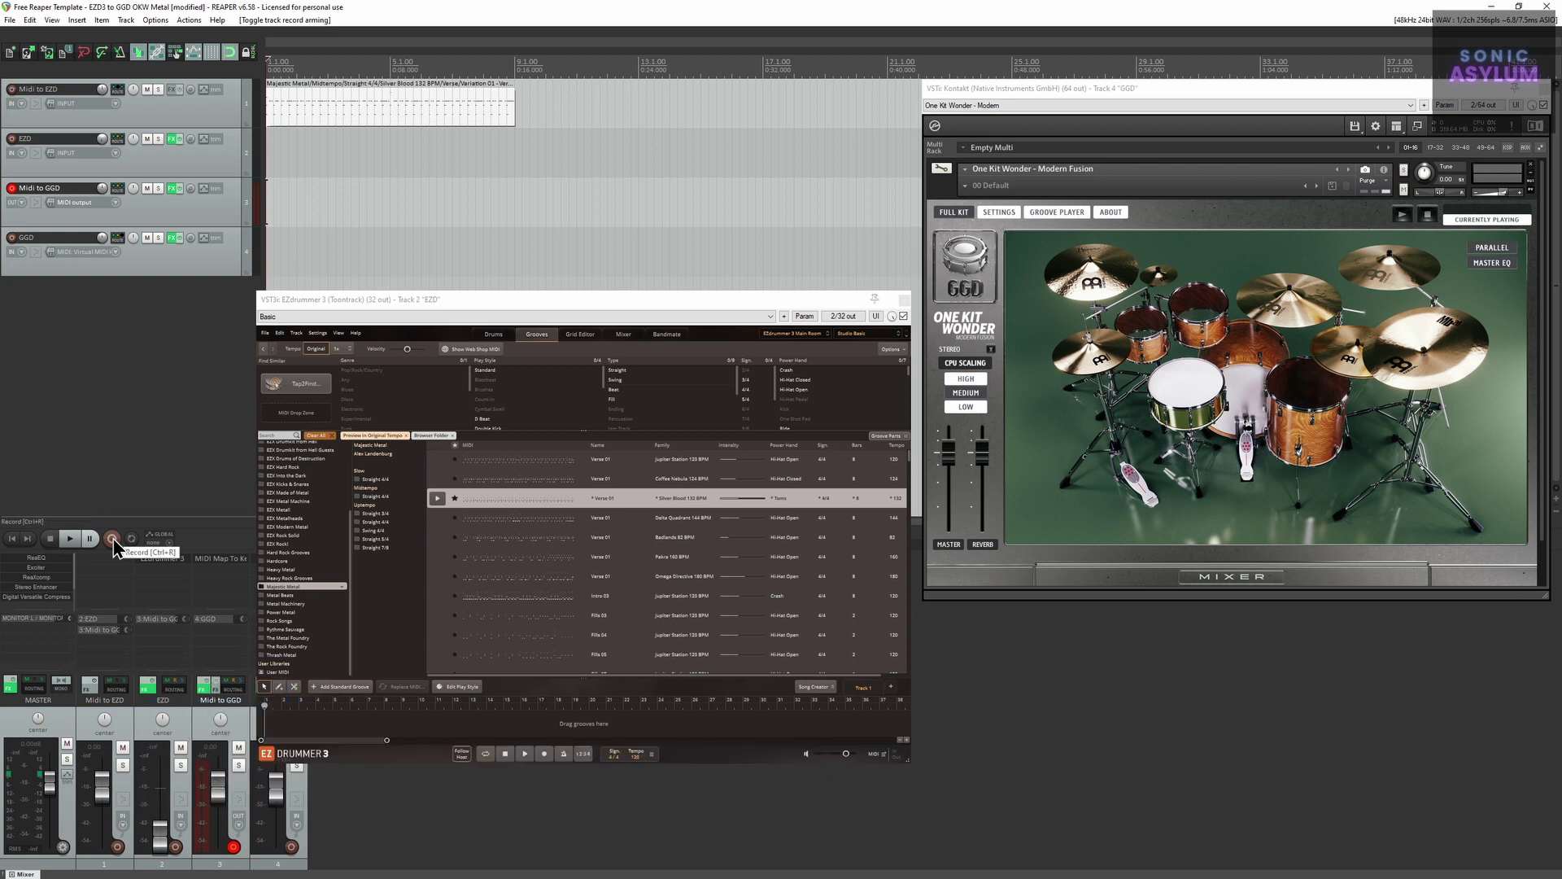
click(113, 539)
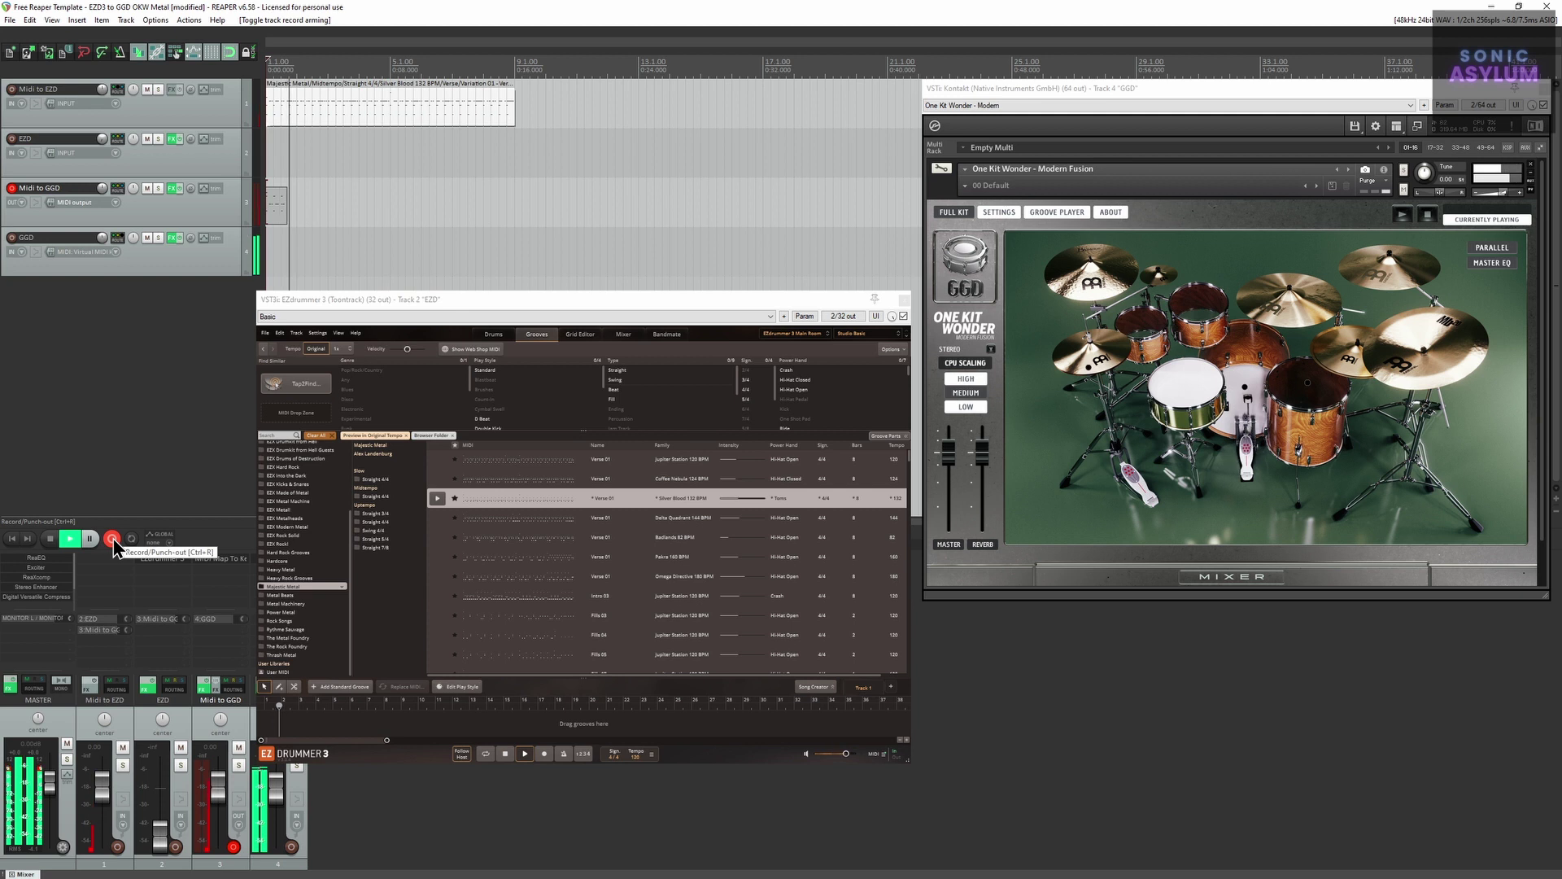
click(50, 540)
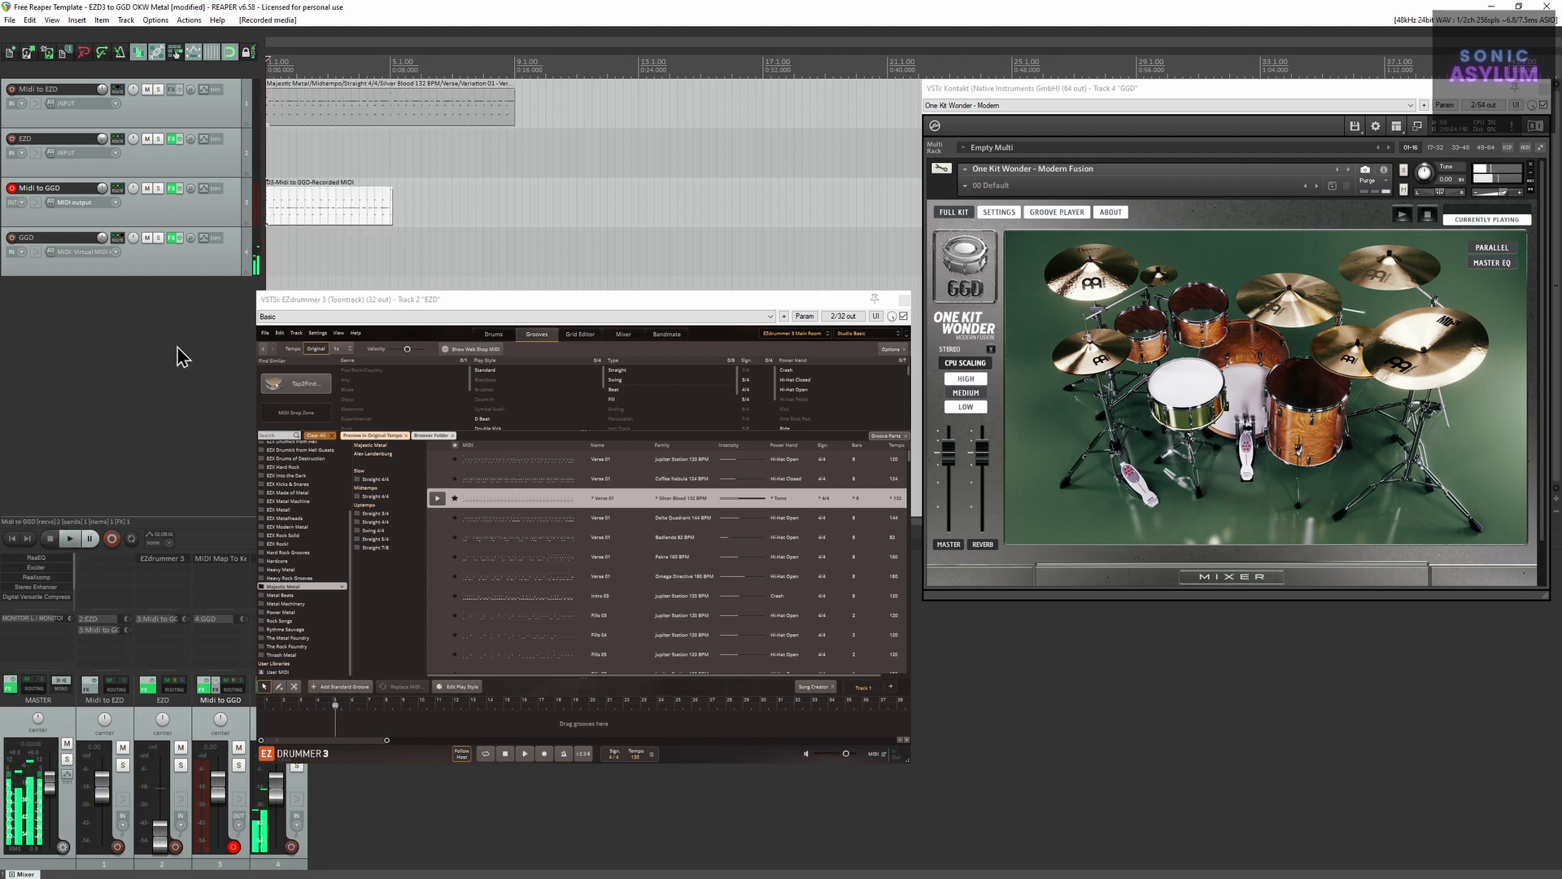
Step: Delete the original groove item on track 1 and move the recorded MIDI item onto the GGD track
click(368, 118)
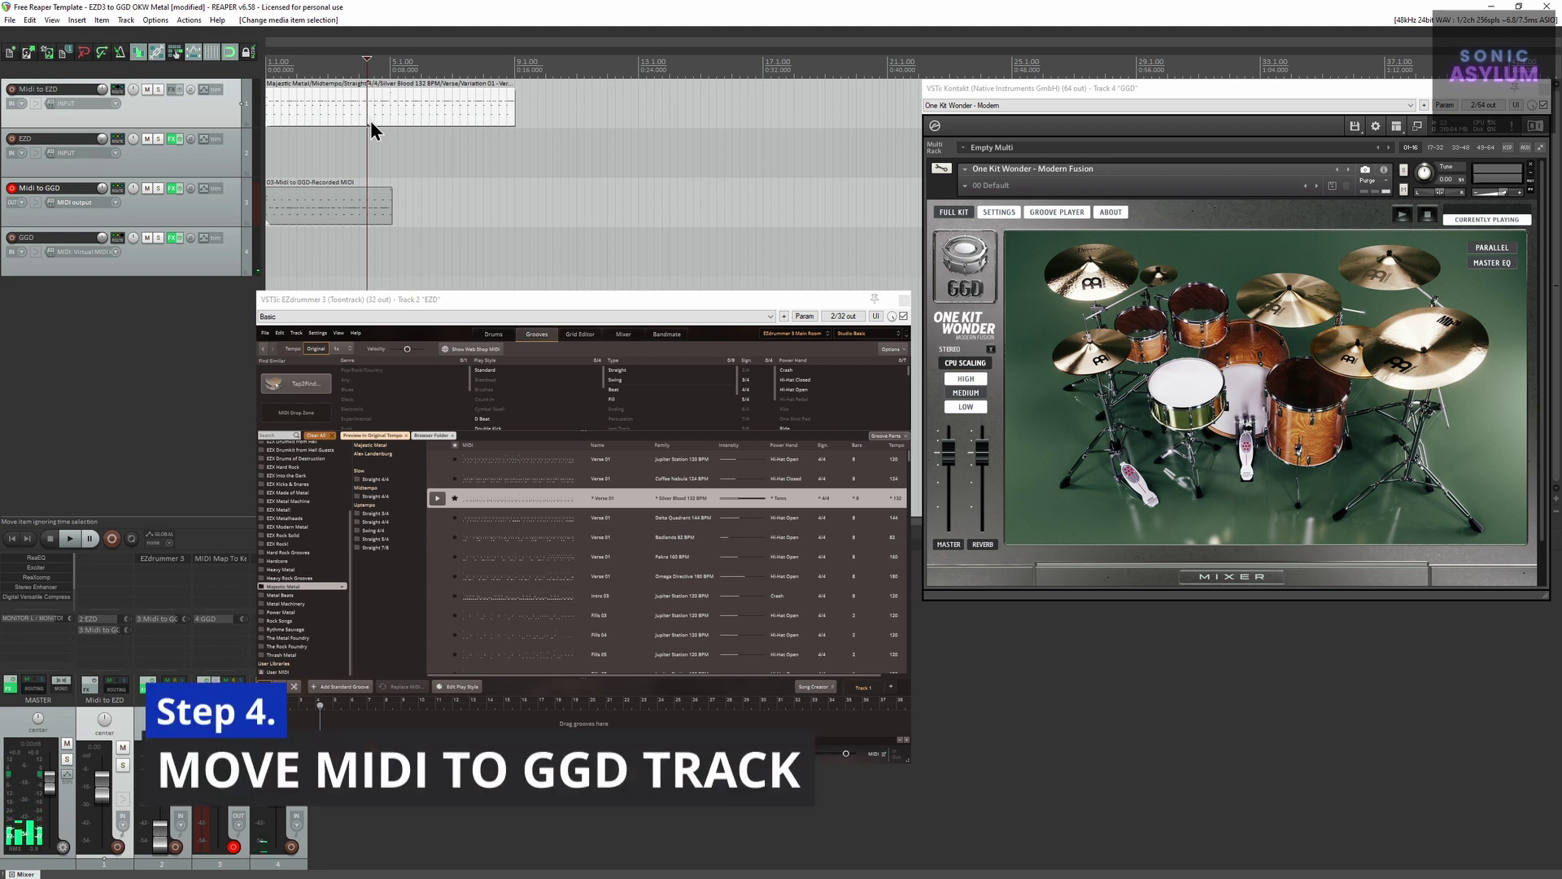
key(Delete)
drag(325, 207, 320, 255)
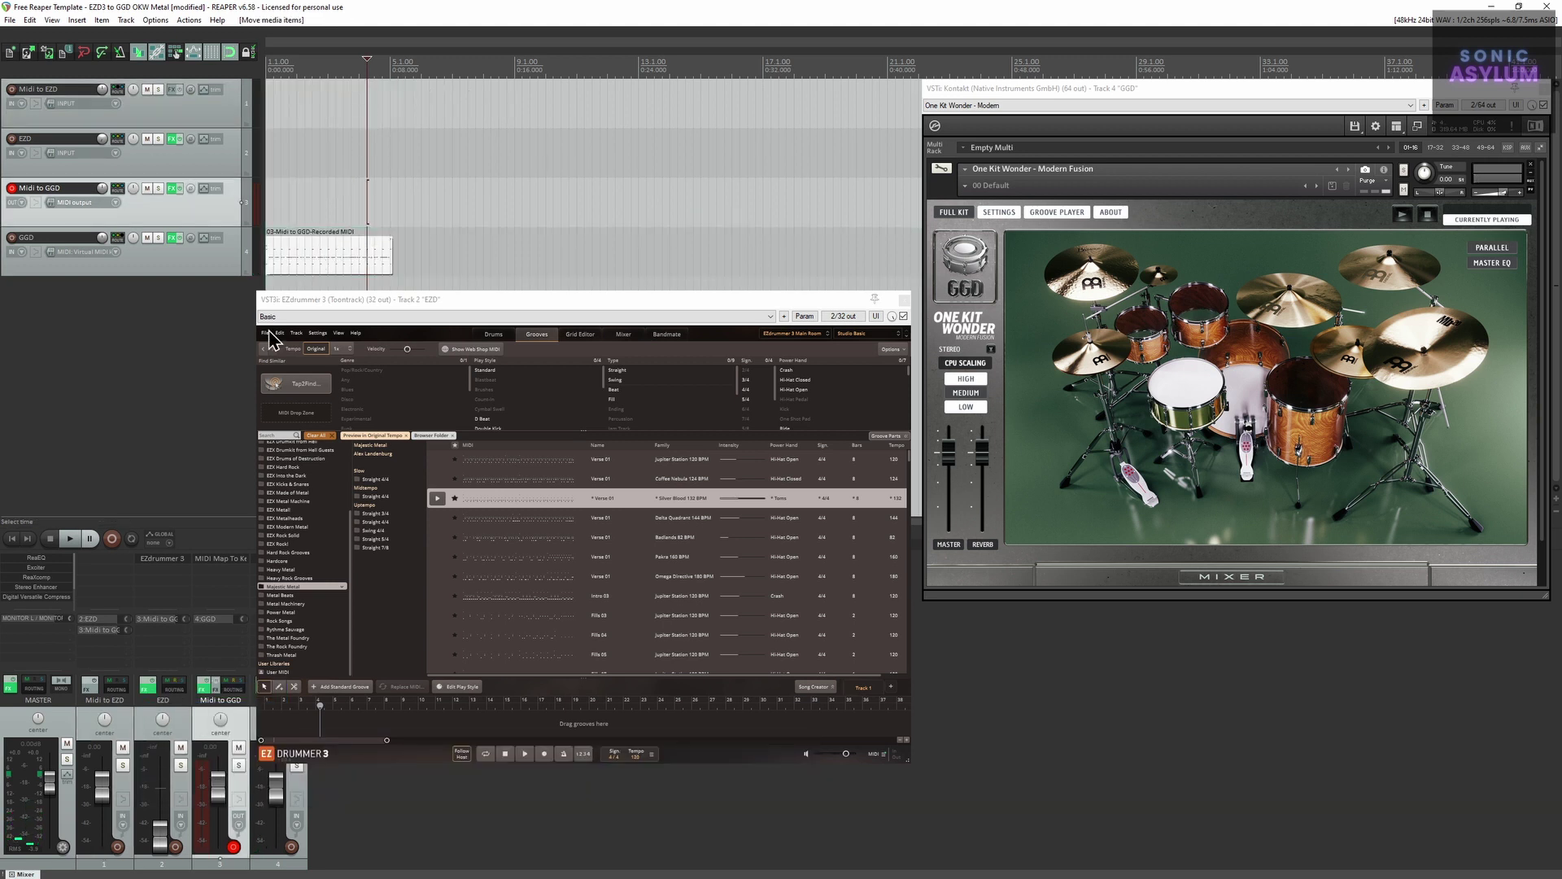
Step: Play the recorded MIDI from the project start through the One Kit Wonder kit
click(12, 538)
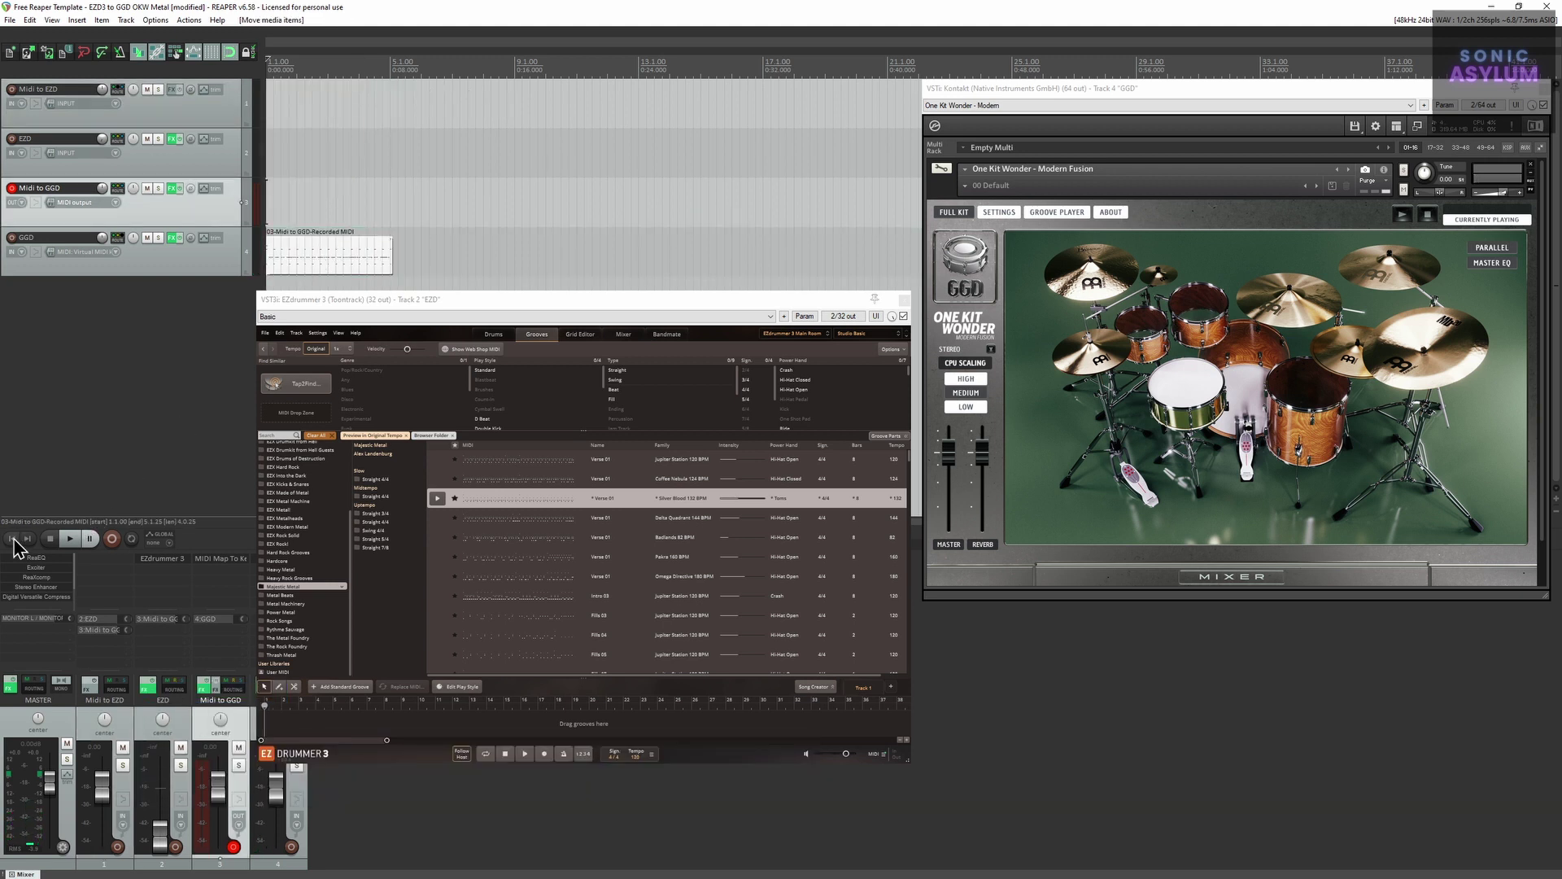
click(71, 541)
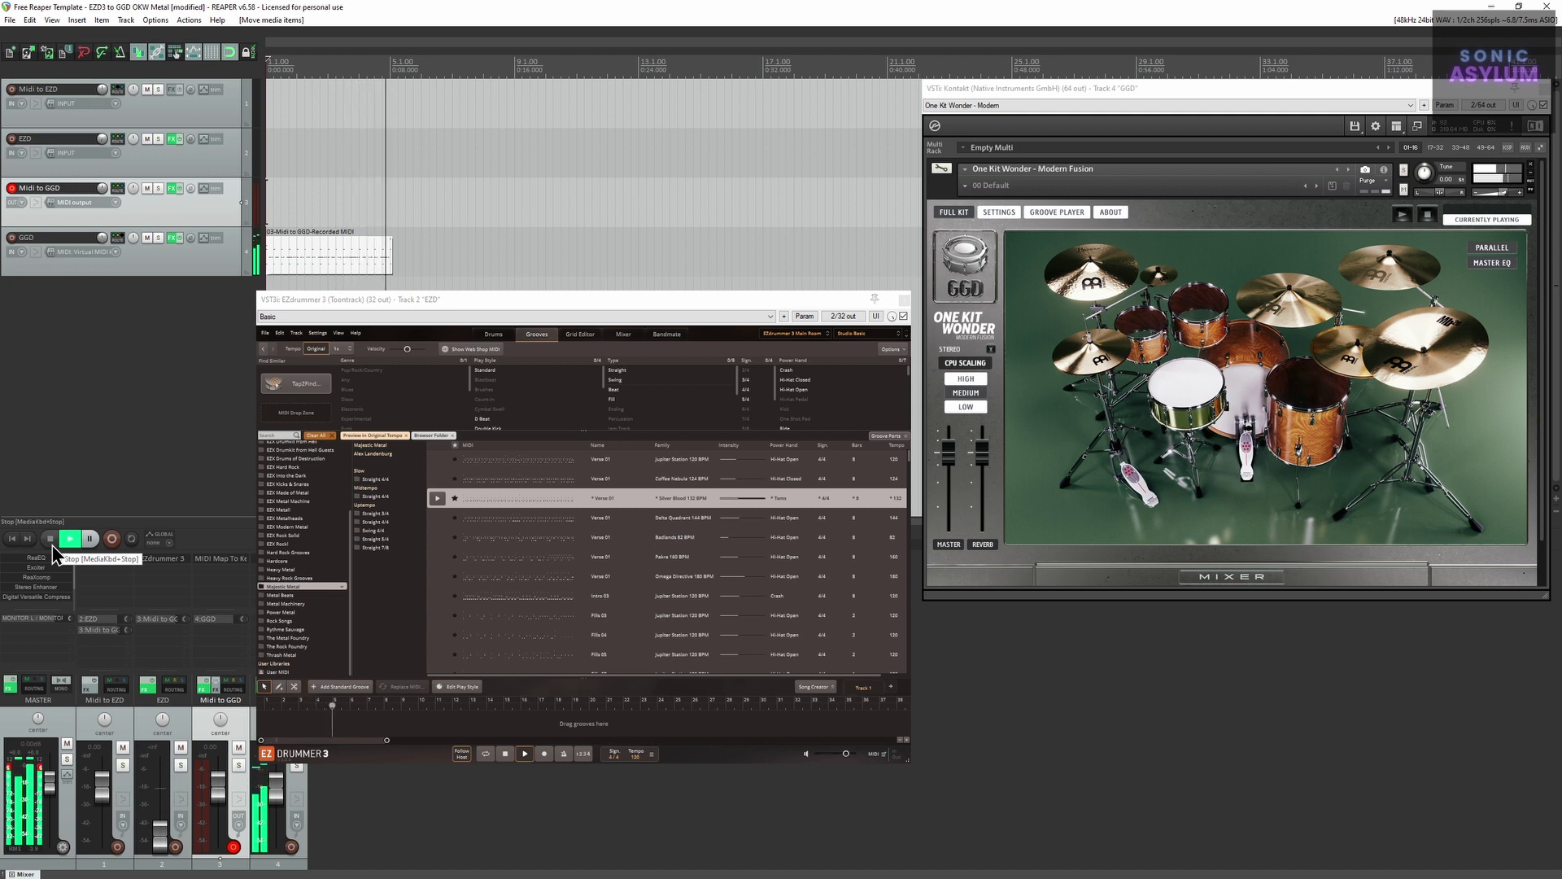
click(51, 542)
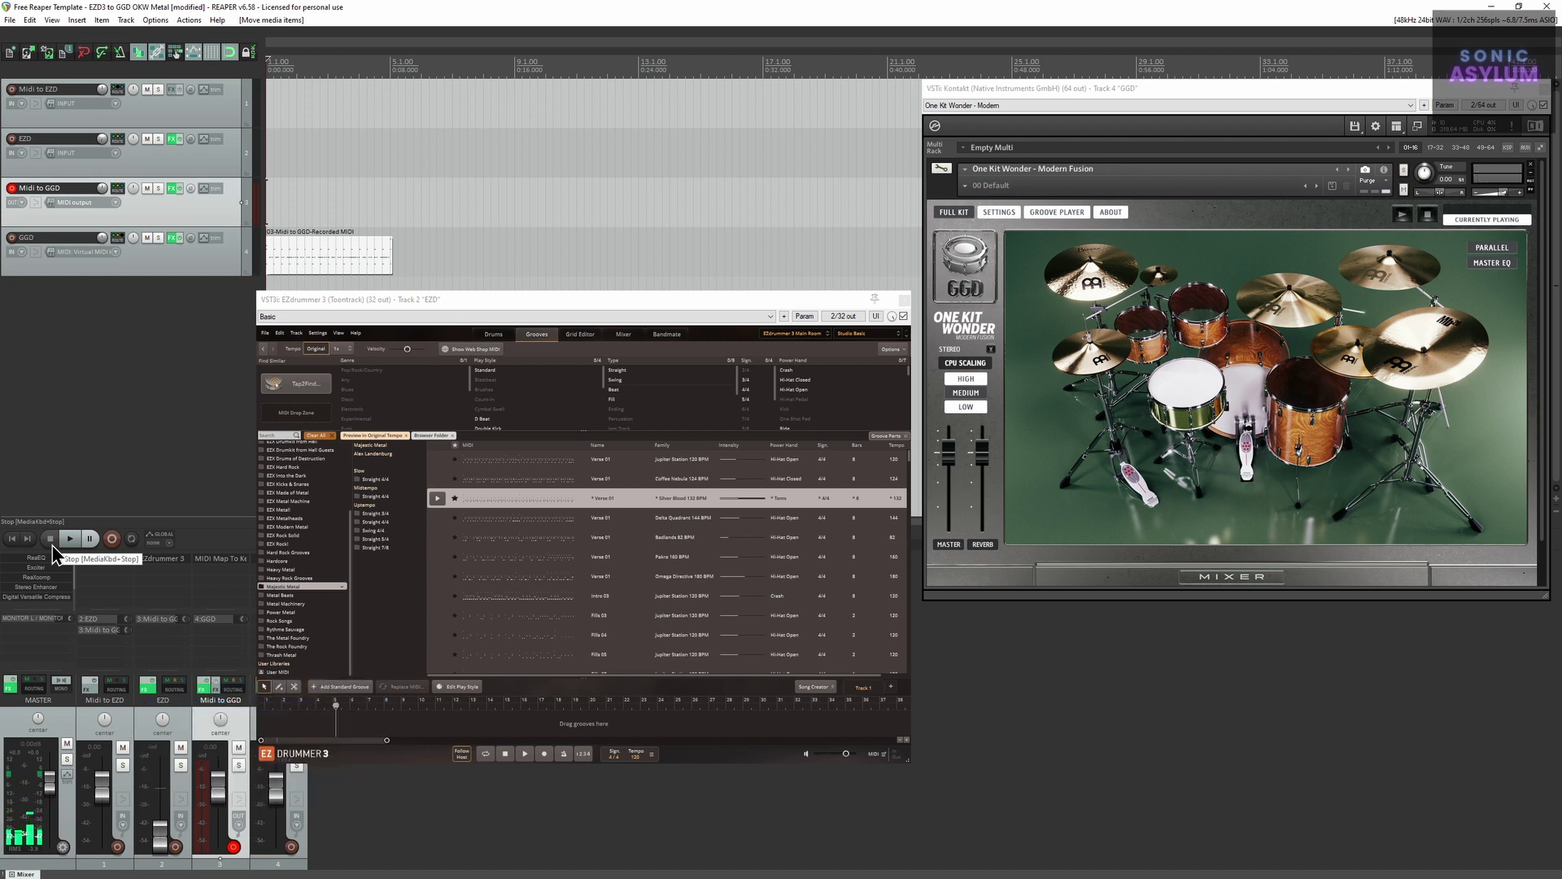
Step: Switch EZdrummer 3 back to its Drums kit view
click(494, 336)
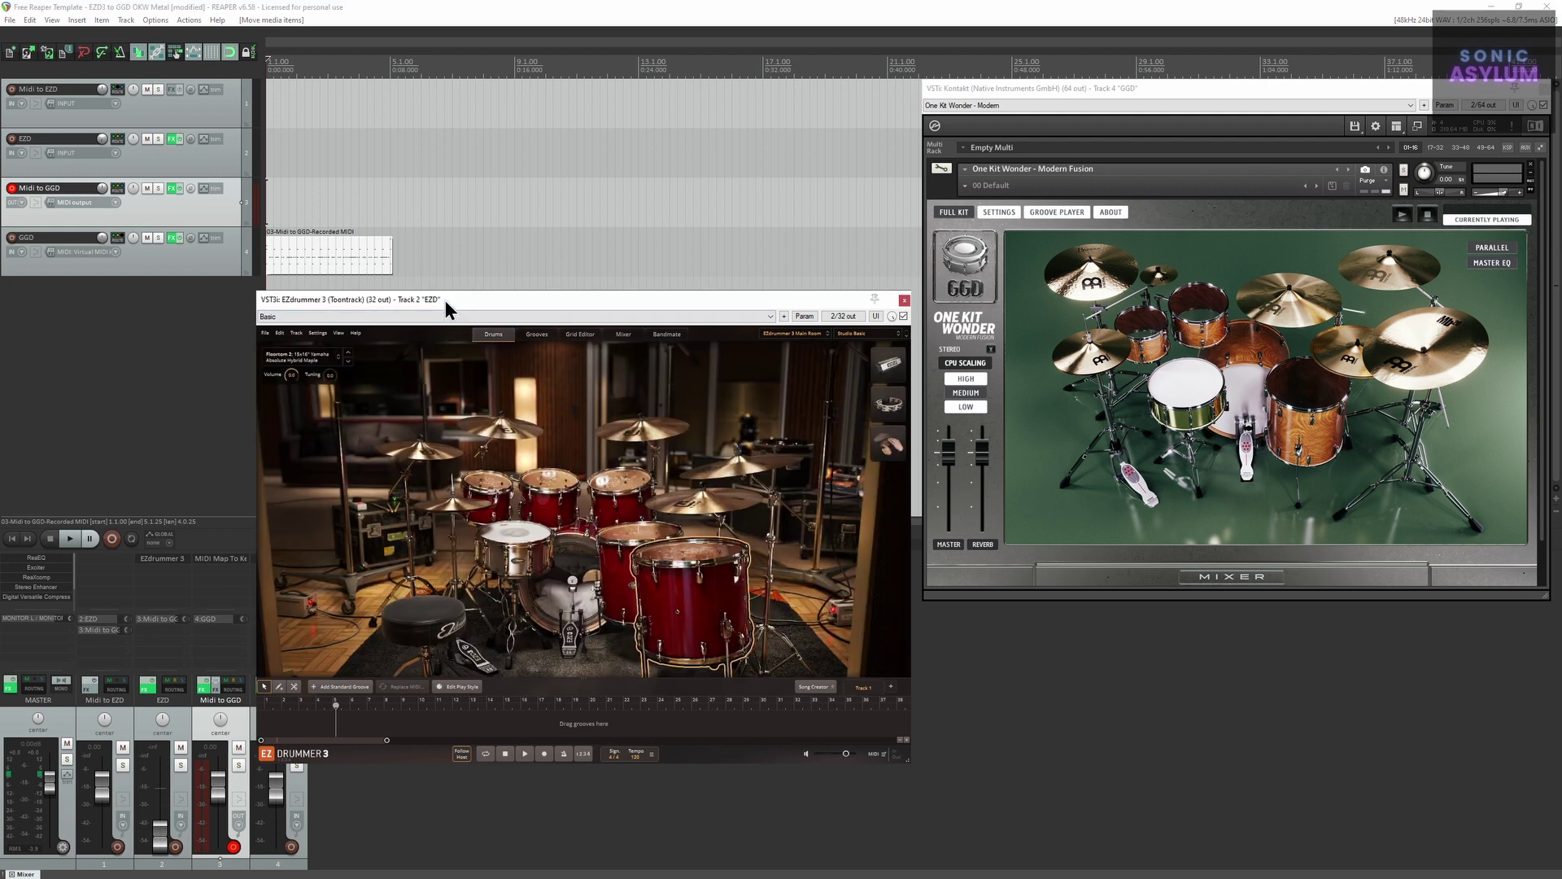